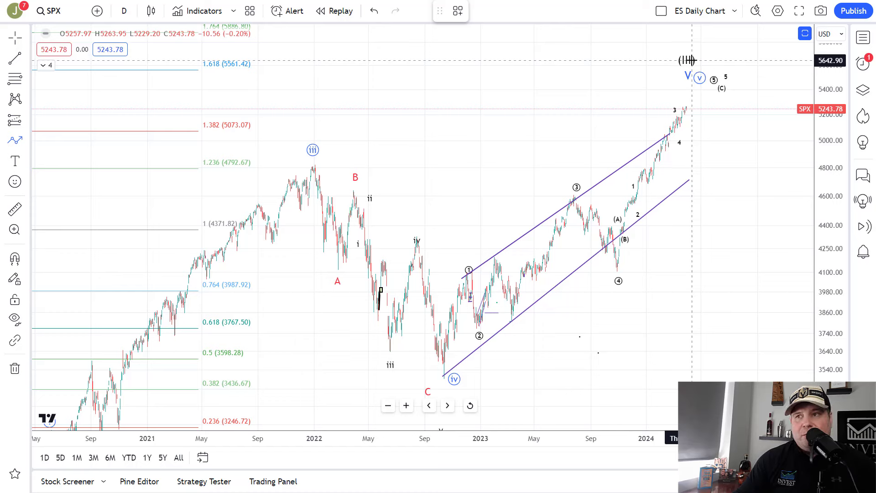
Step: Sketch a path from the current SPX high down to a box around the 4,600–4,800 zone, and delete it
{"action": "left_click", "coordinate": [26, 141]}
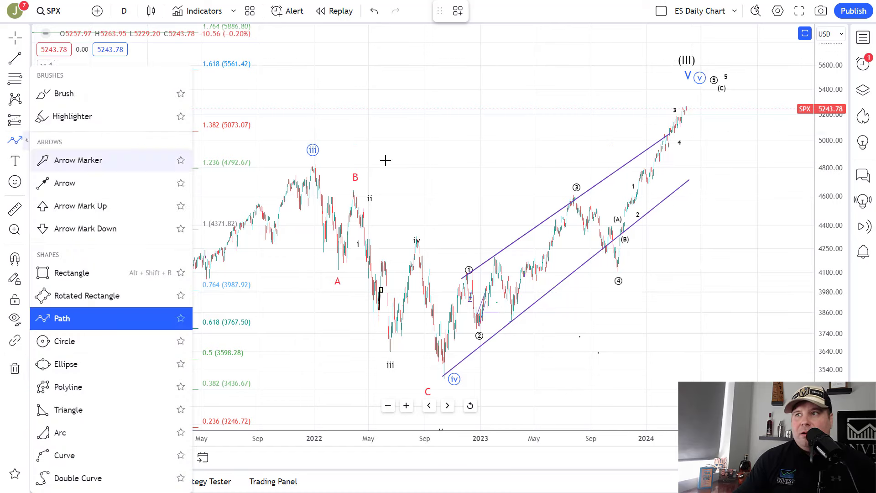
{"action": "left_click", "coordinate": [692, 111]}
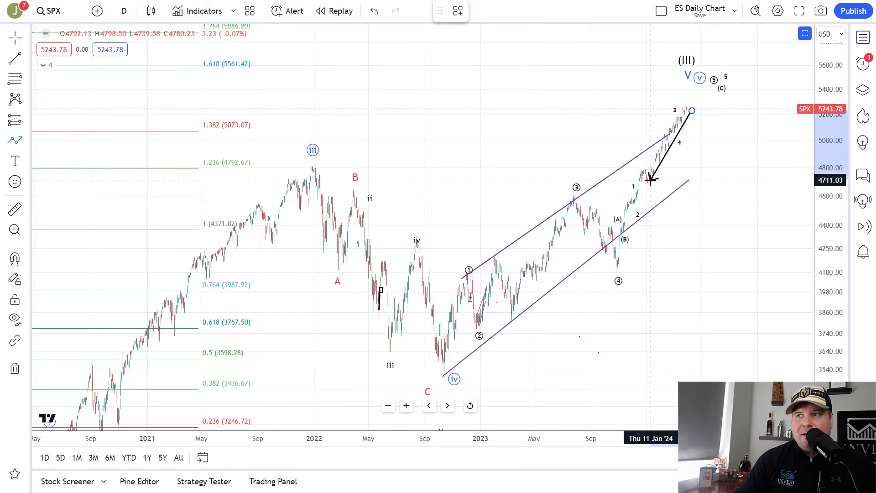
{"action": "left_click", "coordinate": [655, 170]}
{"action": "left_click", "coordinate": [557, 170]}
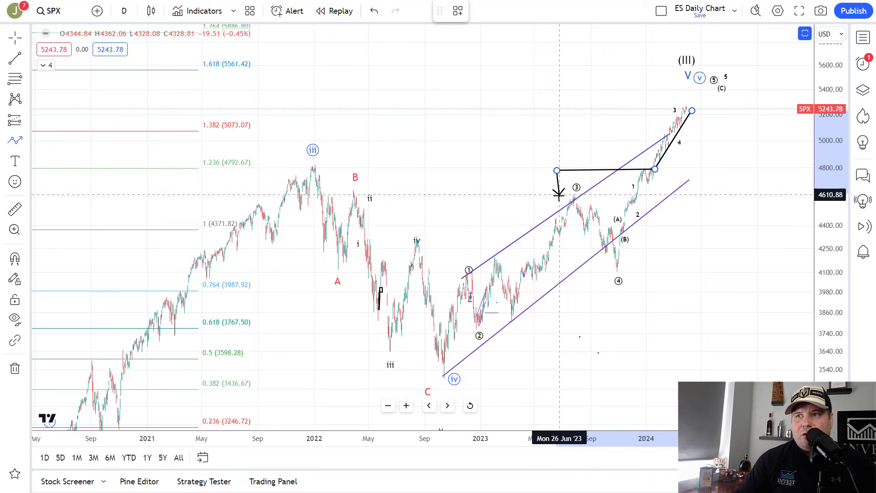
{"action": "left_click", "coordinate": [556, 201]}
{"action": "left_click", "coordinate": [671, 201]}
{"action": "left_click", "coordinate": [675, 172]}
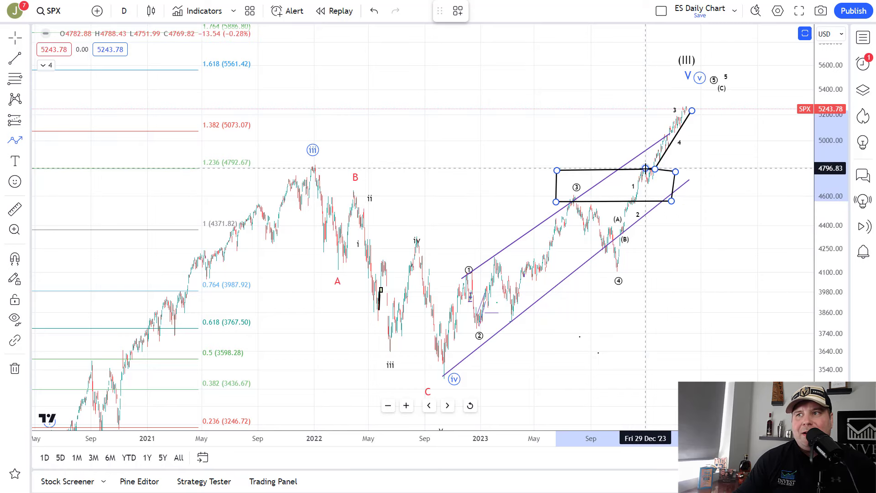
{"action": "double_click", "coordinate": [645, 169]}
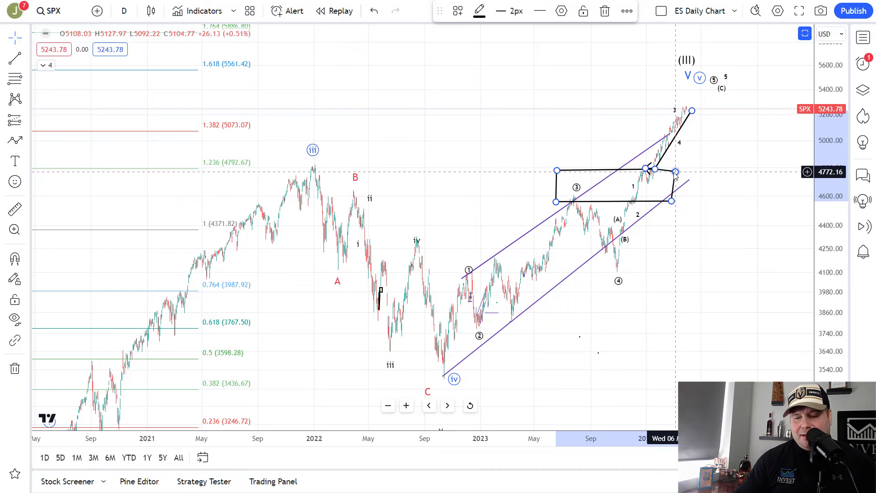
{"action": "key", "text": "Delete"}
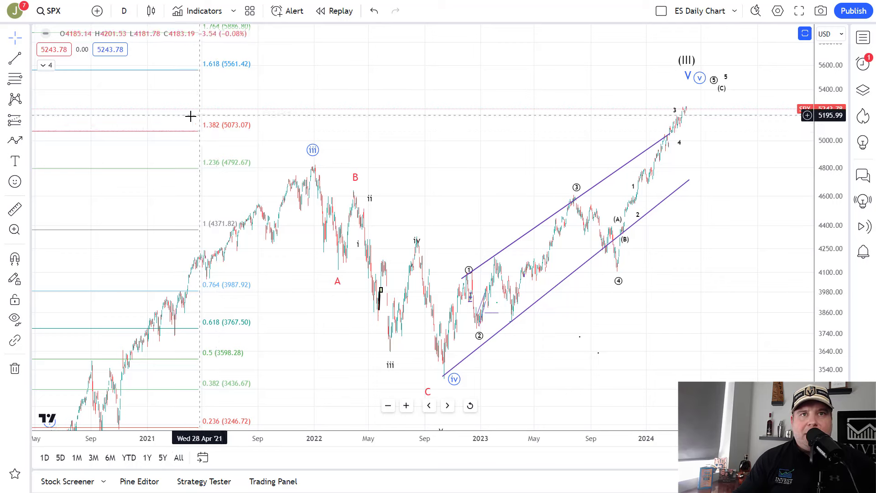
Step: Draw a projected decline path from the current high to about 4,550, up to about 4,840, and down to about 3,720
{"action": "left_click", "coordinate": [16, 140]}
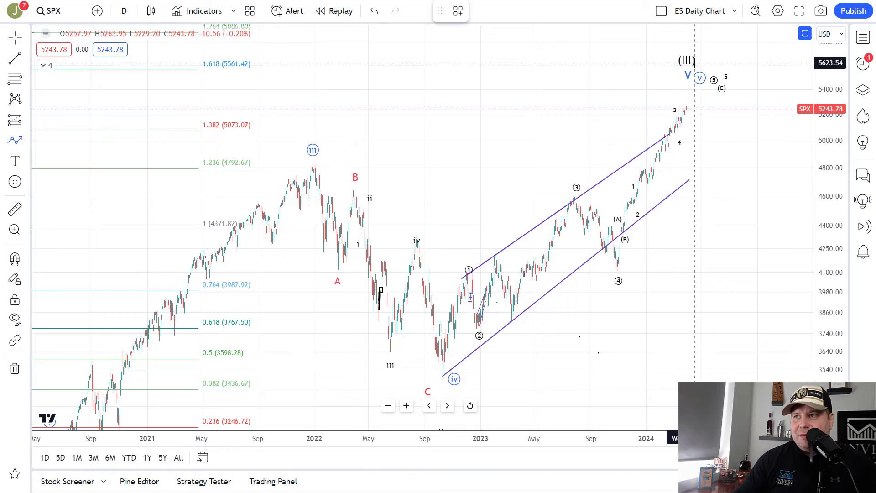
{"action": "left_click", "coordinate": [686, 111]}
{"action": "left_click", "coordinate": [700, 200]}
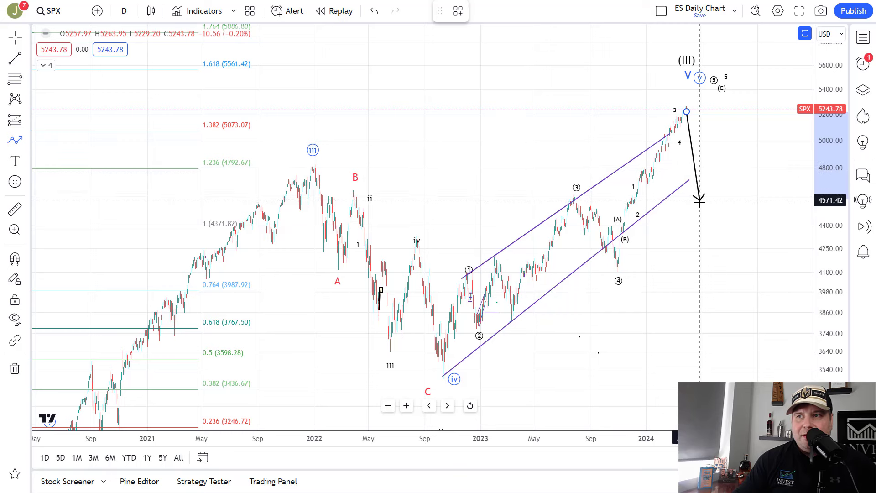
{"action": "left_click", "coordinate": [699, 204]}
{"action": "left_click", "coordinate": [720, 162]}
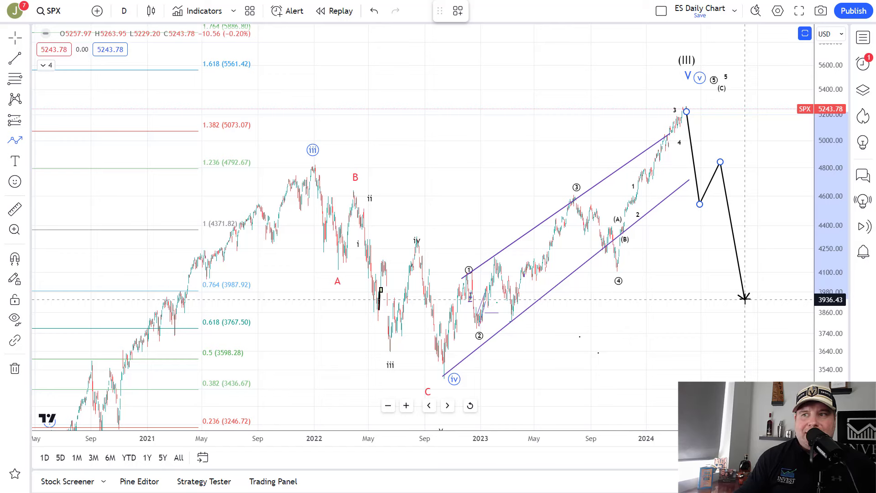
{"action": "double_click", "coordinate": [730, 336]}
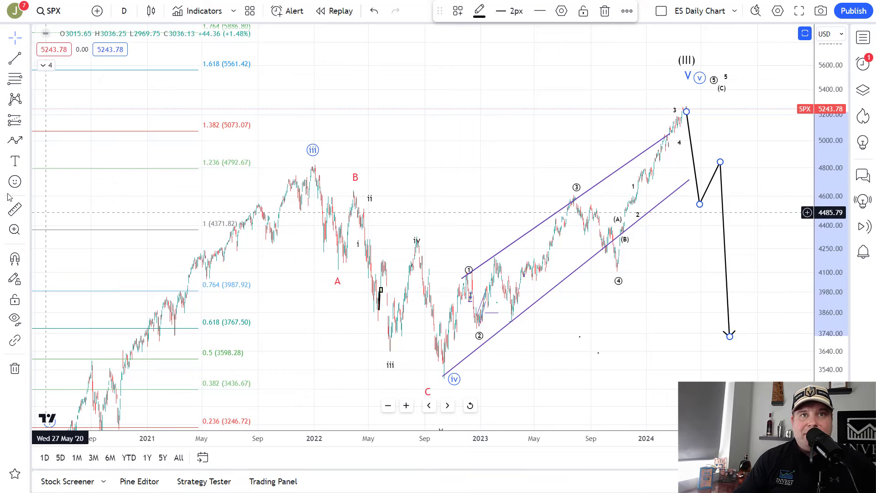
Step: Trace a path from the October 2022 low through the rally's swing highs and lows to the current high, and delete it
{"action": "left_click", "coordinate": [14, 140]}
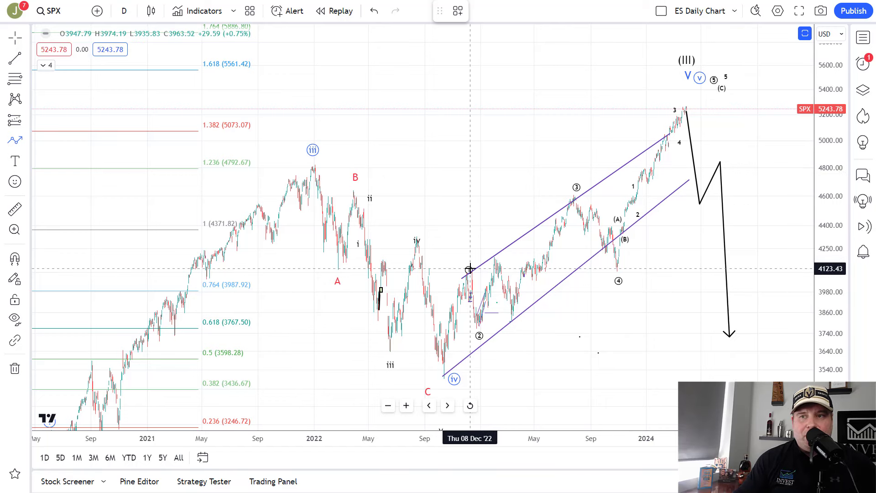
{"action": "left_click", "coordinate": [437, 375]}
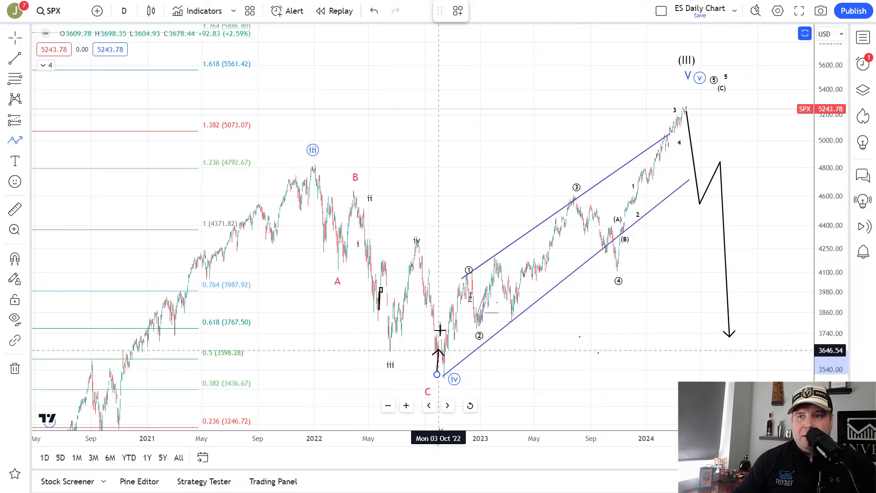
{"action": "left_click", "coordinate": [449, 301]}
{"action": "left_click", "coordinate": [453, 344]}
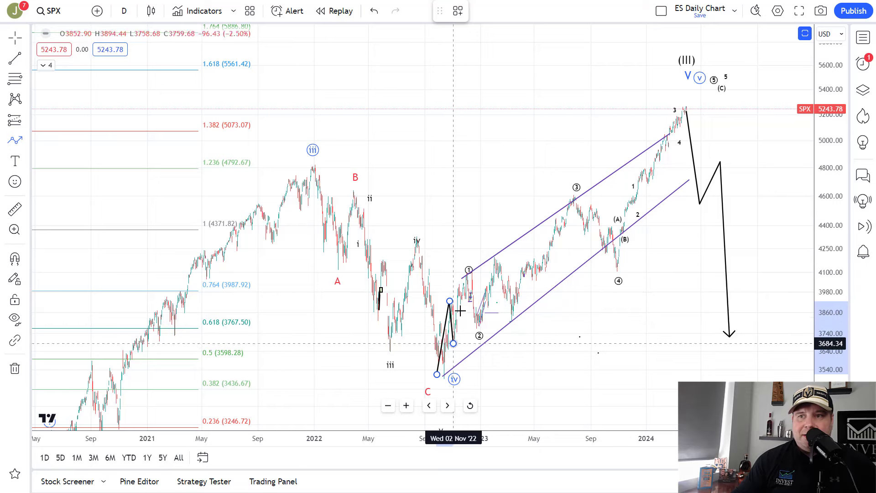
{"action": "left_click", "coordinate": [469, 269]}
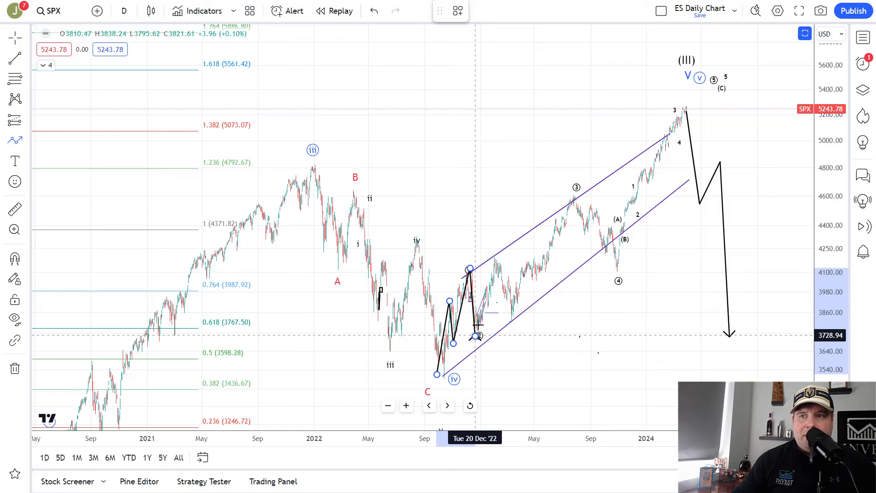
{"action": "left_click", "coordinate": [476, 336]}
{"action": "left_click", "coordinate": [495, 259]}
{"action": "left_click", "coordinate": [512, 323]}
{"action": "left_click", "coordinate": [577, 193]}
{"action": "left_click", "coordinate": [616, 273]}
{"action": "left_click", "coordinate": [628, 190]}
{"action": "left_click", "coordinate": [635, 215]}
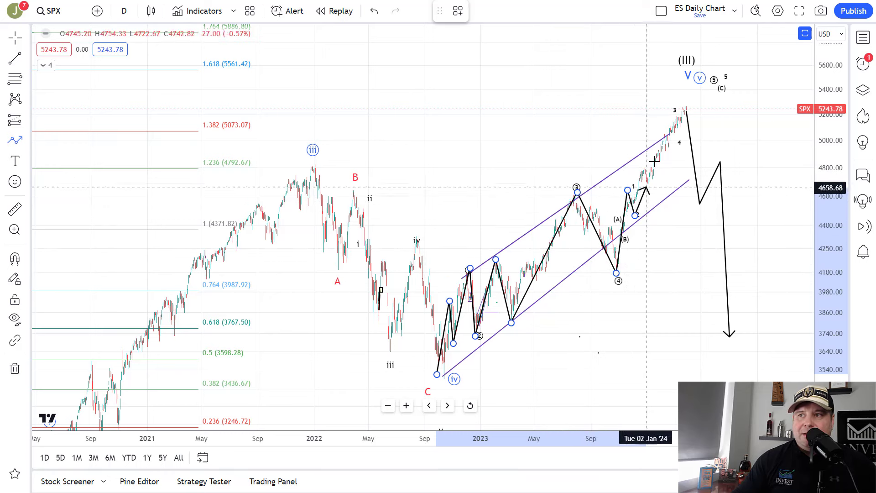
{"action": "left_click", "coordinate": [684, 103]}
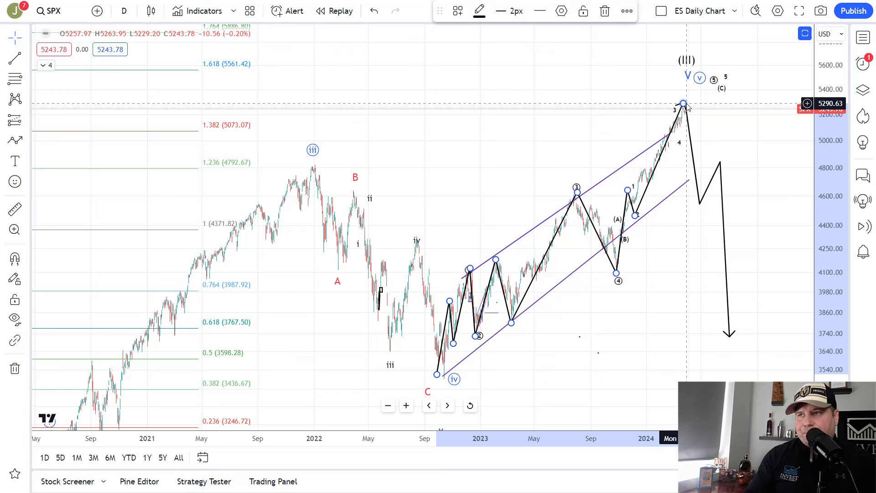
{"action": "key", "text": "Delete"}
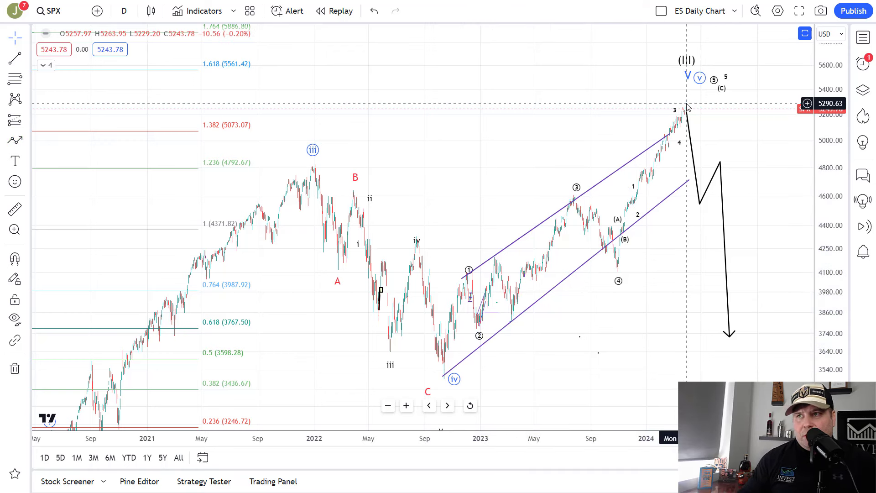
Step: Select the projected decline path and undo the recent drawing actions to remove it from the chart
{"action": "left_click", "coordinate": [720, 163]}
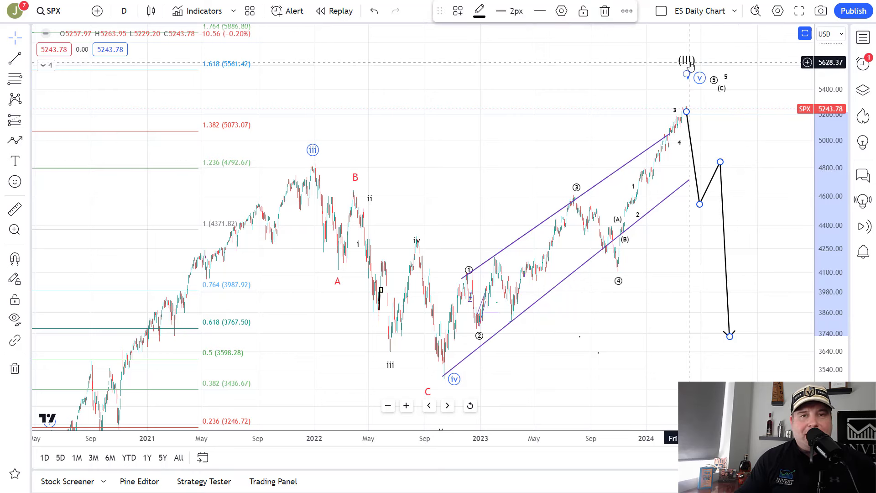
{"action": "mouse_move", "coordinate": [690, 69]}
{"action": "left_mouse_down"}
{"action": "mouse_move", "coordinate": [690, 80]}
{"action": "mouse_move", "coordinate": [694, 63]}
{"action": "left_mouse_up"}
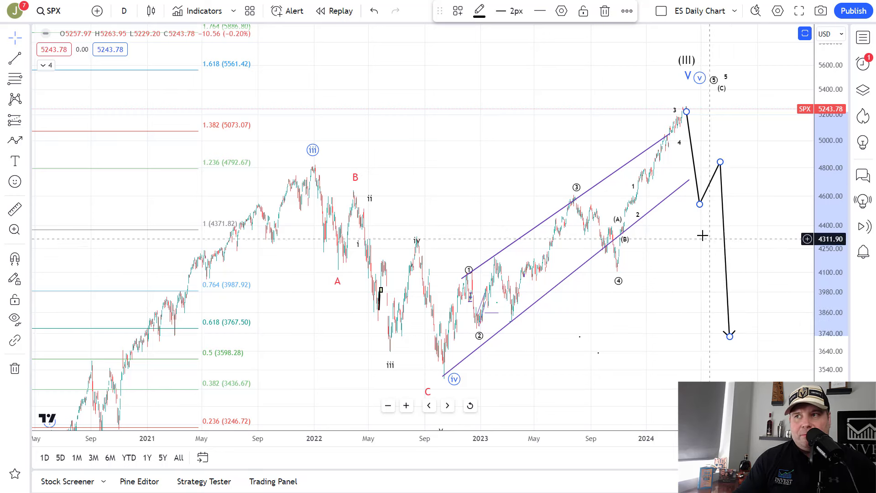
{"action": "key", "text": "ctrl+z"}
{"action": "key", "text": "ctrl+z"}
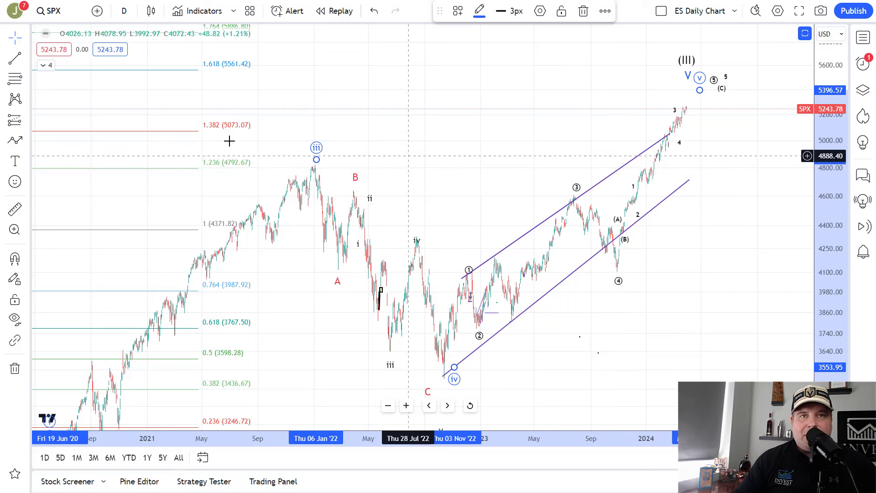
Step: Trace a path from the October 2022 low through the circled wave 1, 2, 3 and 4 pivots to the current high
{"action": "left_click", "coordinate": [11, 141]}
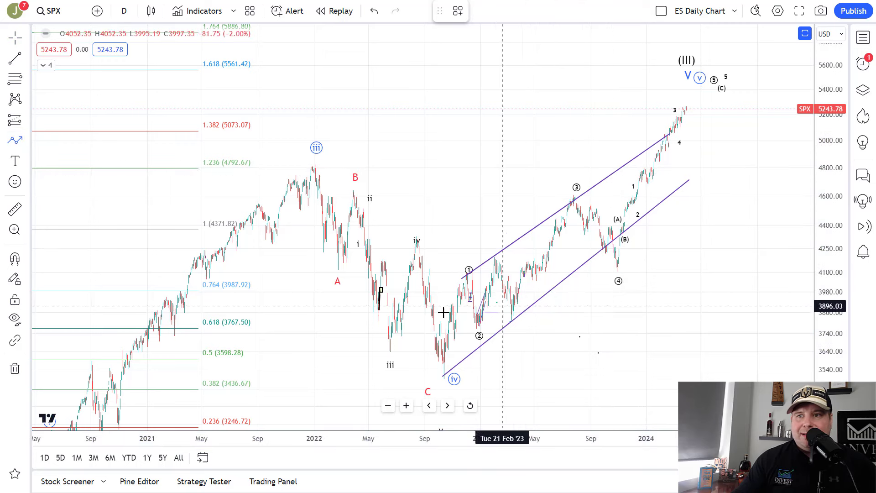
{"action": "left_click", "coordinate": [438, 371]}
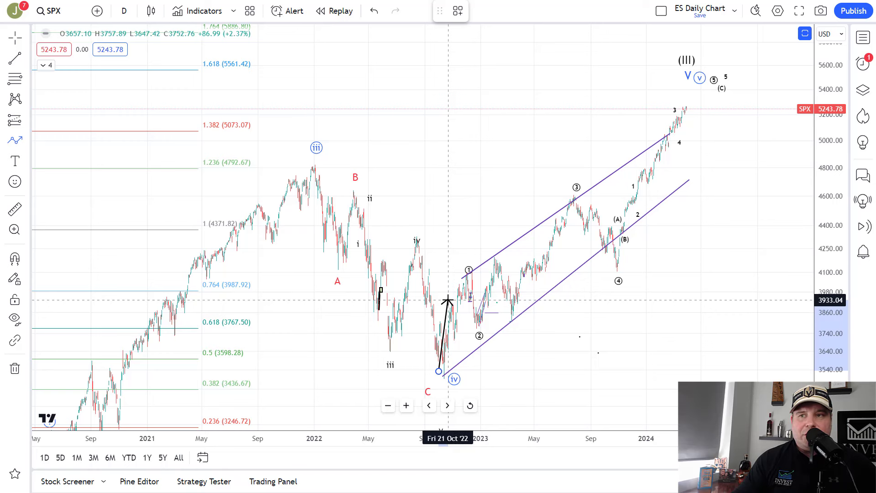
{"action": "left_click", "coordinate": [447, 300]}
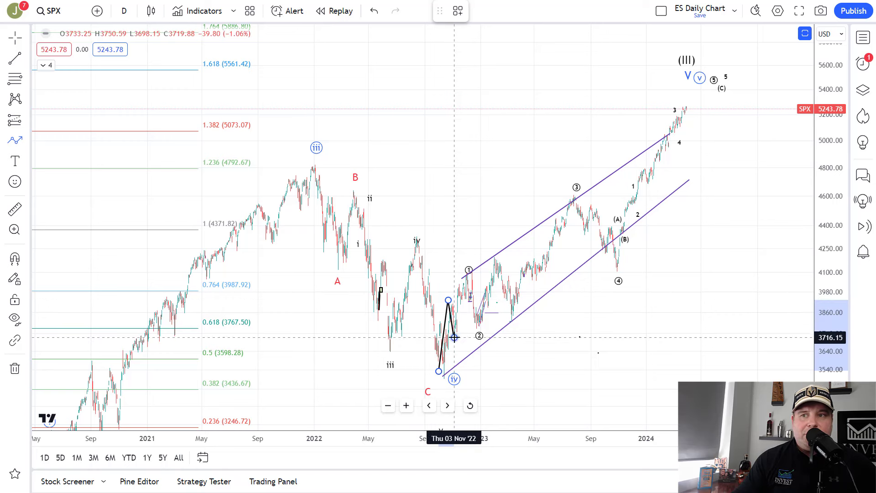
{"action": "left_click", "coordinate": [454, 337]}
{"action": "left_click", "coordinate": [472, 267]}
{"action": "left_click", "coordinate": [475, 323]}
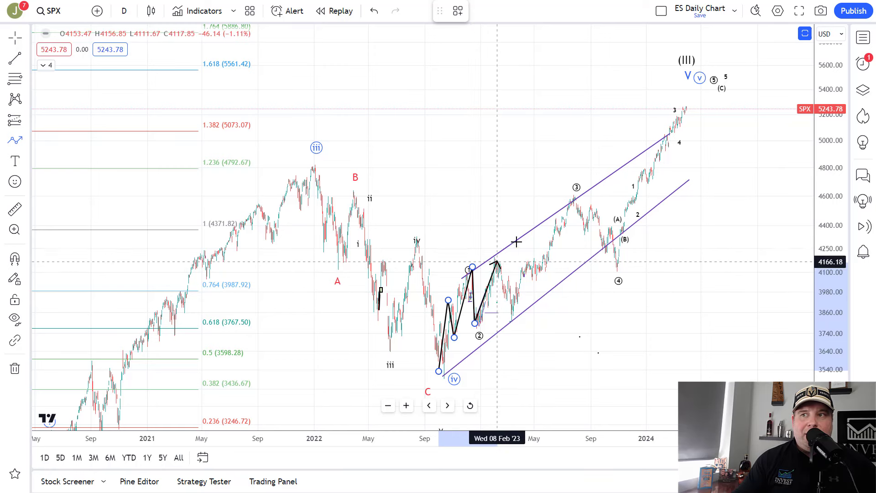
{"action": "left_click", "coordinate": [567, 195]}
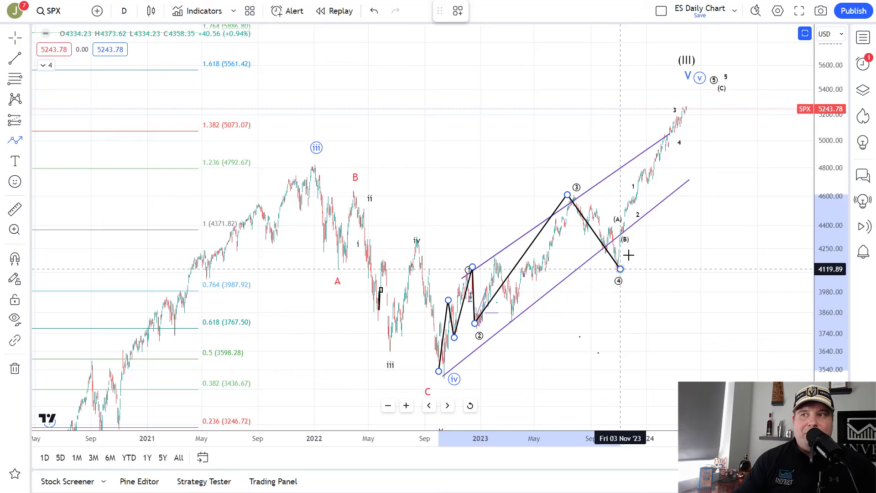
{"action": "left_click", "coordinate": [620, 269]}
{"action": "left_click", "coordinate": [685, 106]}
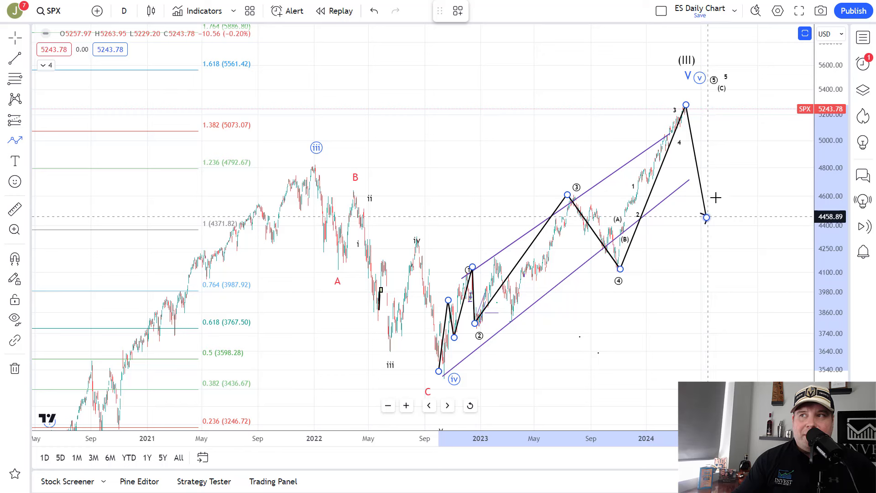
Step: Extend the path with a pullback to about 4,450 and a rally to about 5,580, and delete the whole path
{"action": "left_click", "coordinate": [707, 218]}
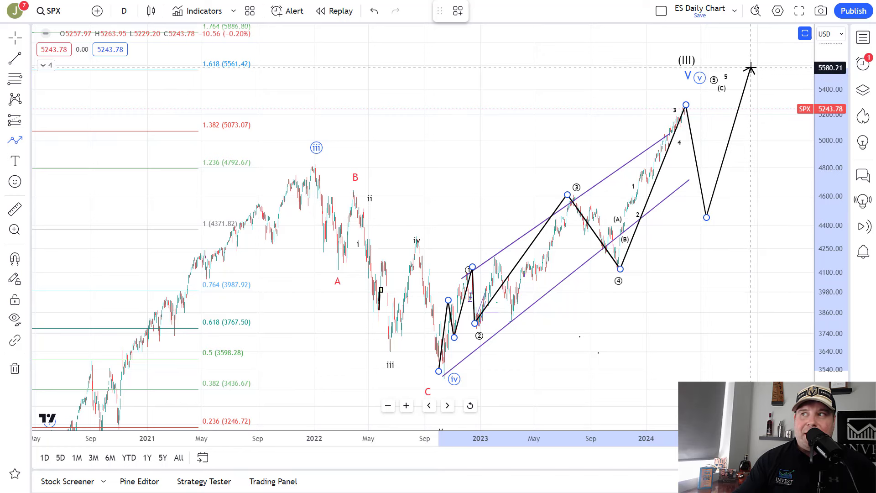
{"action": "left_click", "coordinate": [750, 67]}
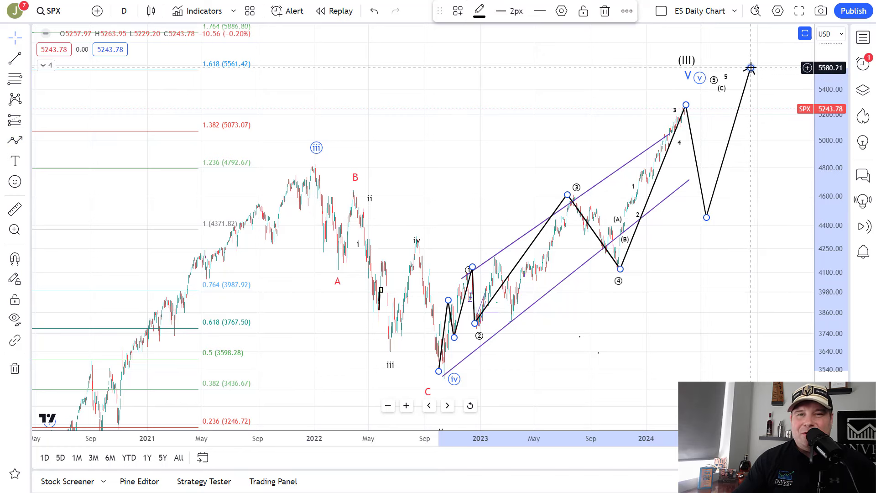
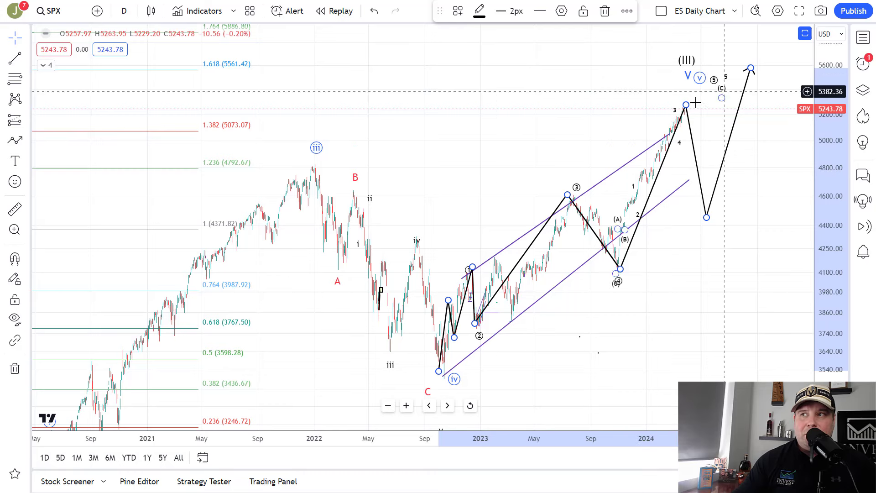
{"action": "key", "text": "Delete"}
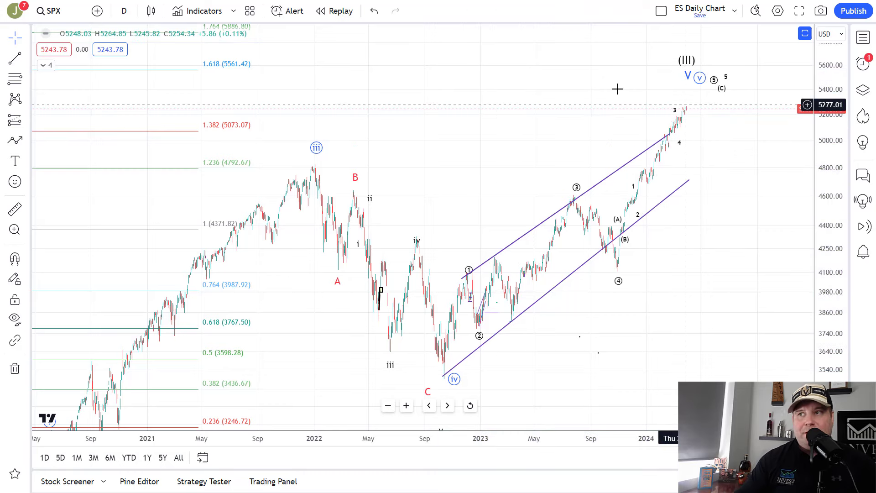
Step: Draw a straight path arrow from the circled wave 4 low near 4,100 up to the current high
{"action": "left_click", "coordinate": [15, 140]}
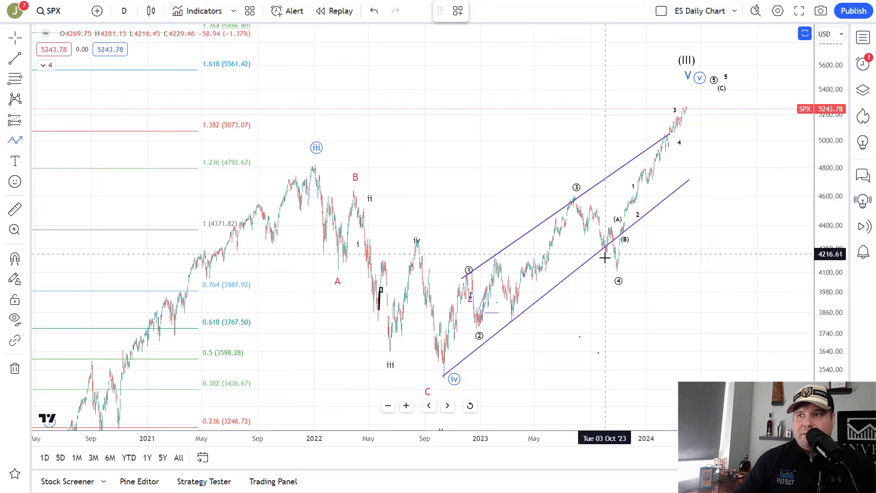
{"action": "left_click", "coordinate": [616, 272]}
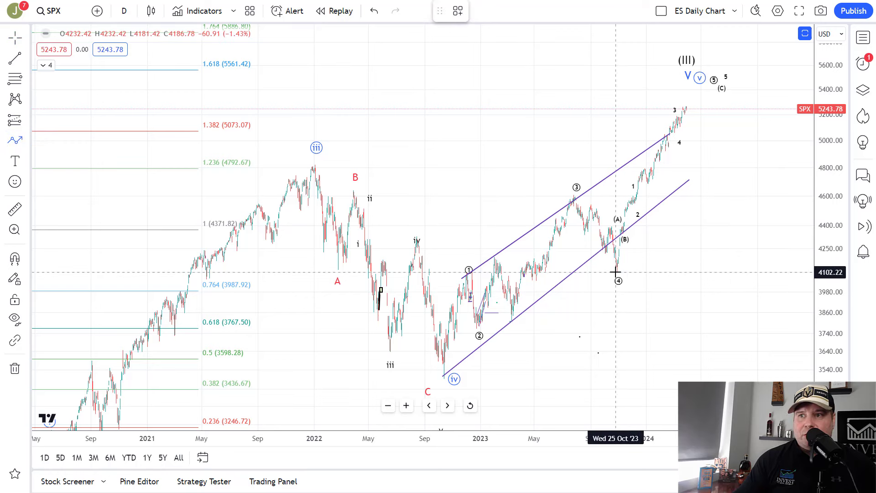
{"action": "left_click", "coordinate": [686, 109]}
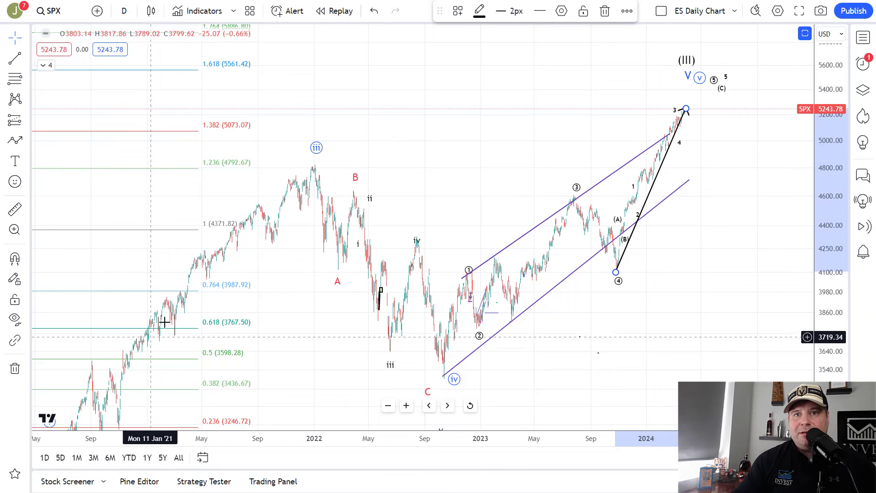
Step: Trace a path through the swing highs and lows from September 2020 up to the circled wave iii high, and delete it
{"action": "left_click", "coordinate": [70, 297]}
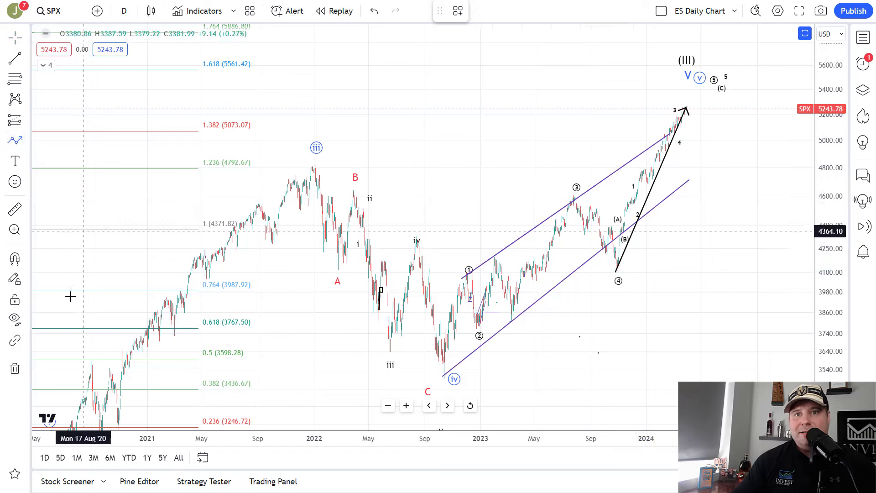
{"action": "left_click_drag", "start_coordinate": [94, 385], "coordinate": [97, 390]}
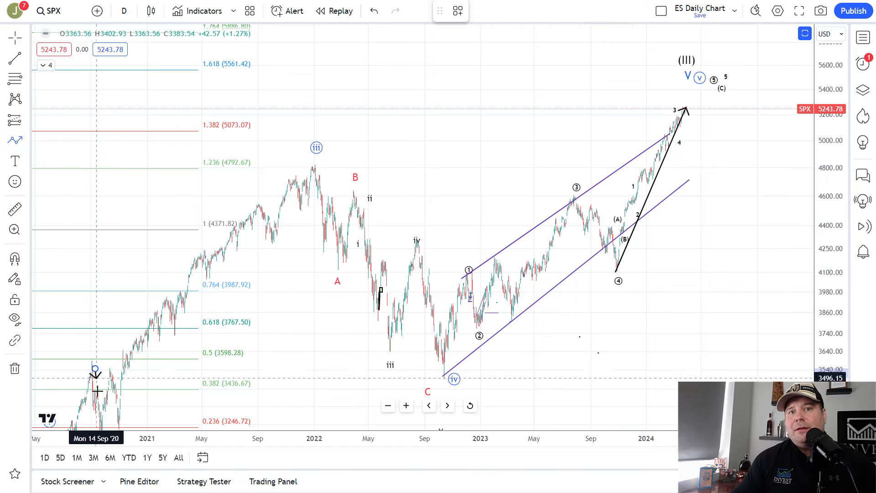
{"action": "left_click", "coordinate": [108, 418]}
{"action": "left_click", "coordinate": [169, 292]}
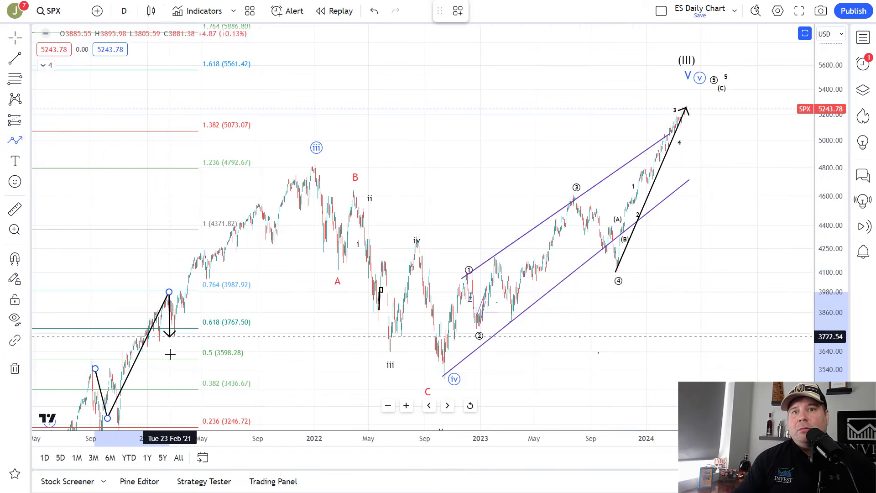
{"action": "left_click", "coordinate": [172, 354]}
{"action": "left_click", "coordinate": [201, 248]}
{"action": "left_click", "coordinate": [206, 290]}
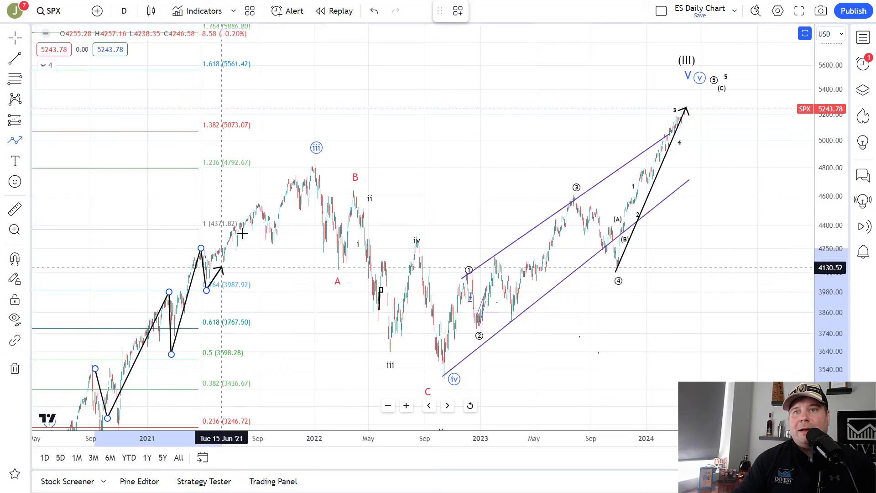
{"action": "left_click", "coordinate": [250, 205]}
{"action": "left_click", "coordinate": [282, 258]}
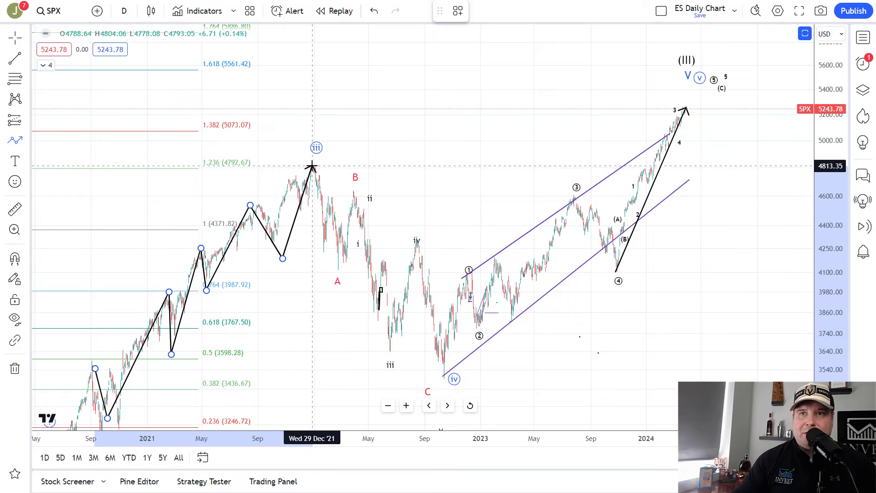
{"action": "double_click", "coordinate": [312, 164]}
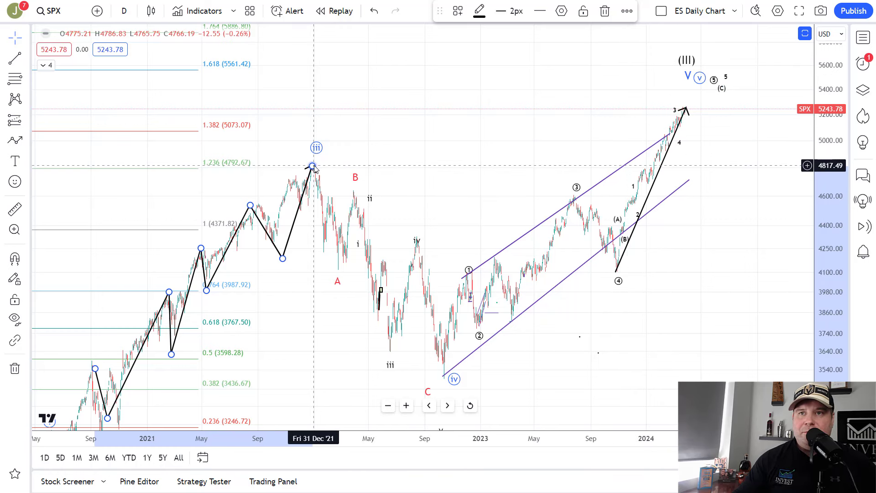
{"action": "key", "text": "Delete"}
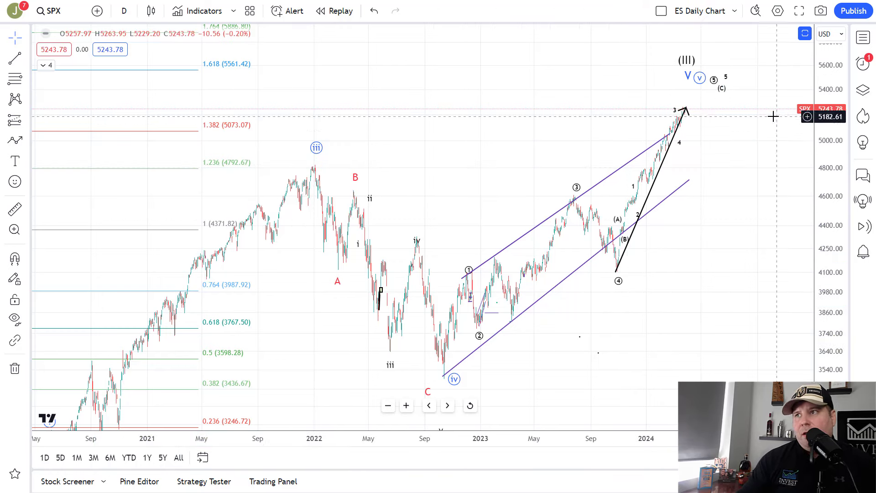
Step: Delete the straight path arrow running from the circled wave 4 low to the current high
{"action": "left_click", "coordinate": [687, 111]}
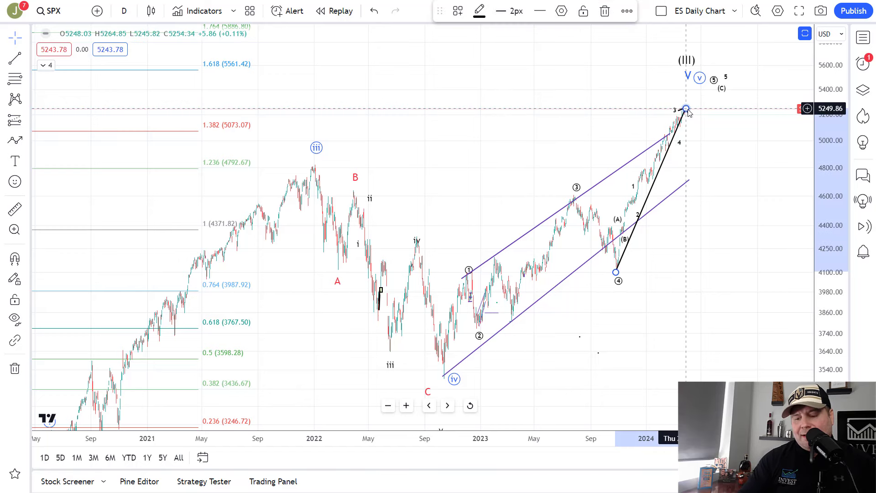
{"action": "key", "text": "Delete"}
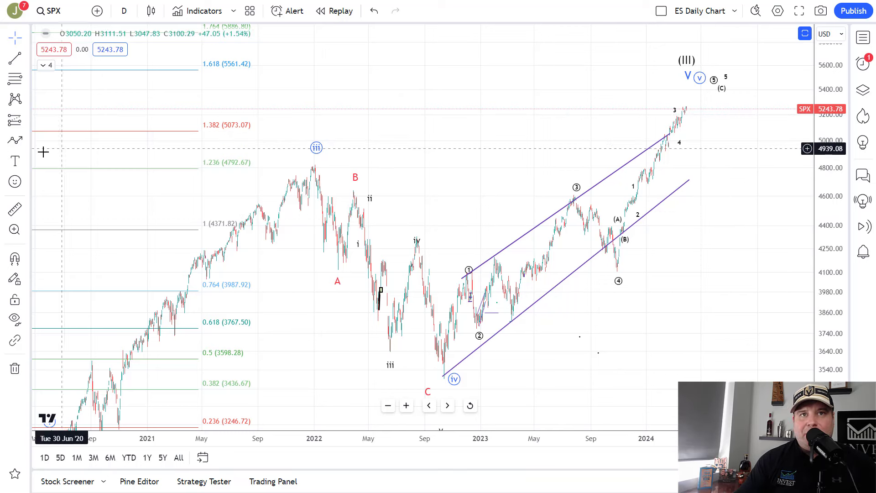
Step: Draw a projected path from the current high down to about 4,565 and back up to about 5,677
{"action": "left_click", "coordinate": [17, 142]}
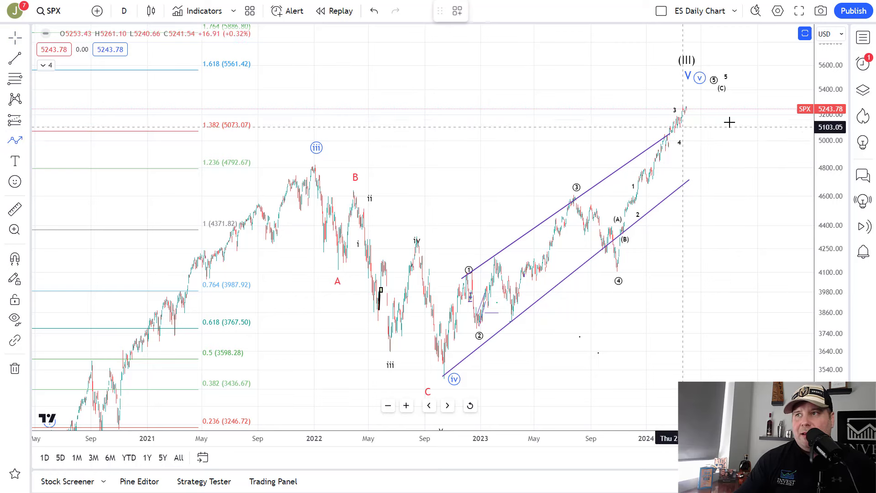
{"action": "left_click", "coordinate": [687, 108]}
{"action": "left_click", "coordinate": [714, 201]}
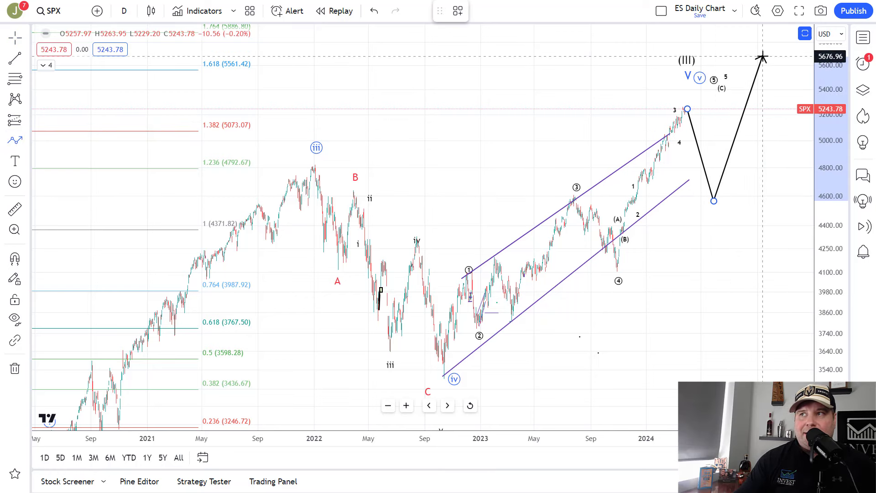
{"action": "double_click", "coordinate": [763, 56]}
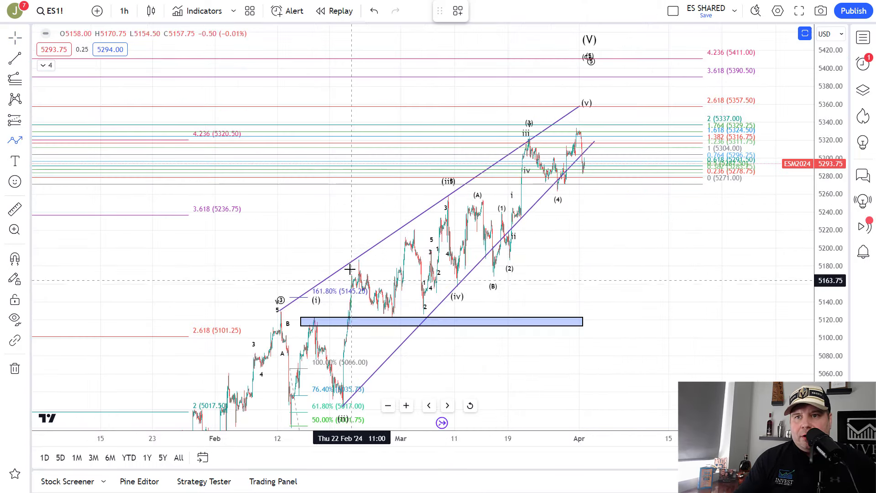
Step: On the hourly ES chart, trace a path through the swings from late February to the April 1 pullback, and delete it
{"action": "left_click", "coordinate": [387, 305]}
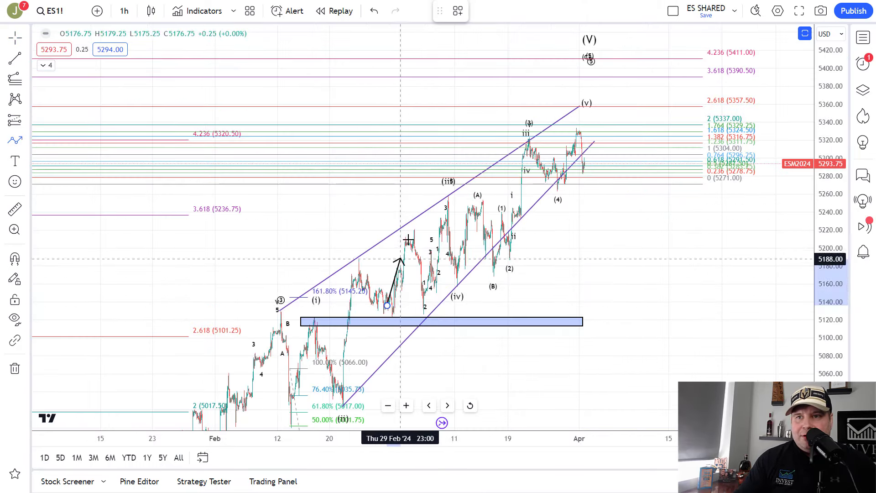
{"action": "left_click", "coordinate": [408, 239]}
{"action": "left_click", "coordinate": [419, 305]}
{"action": "left_click", "coordinate": [446, 202]}
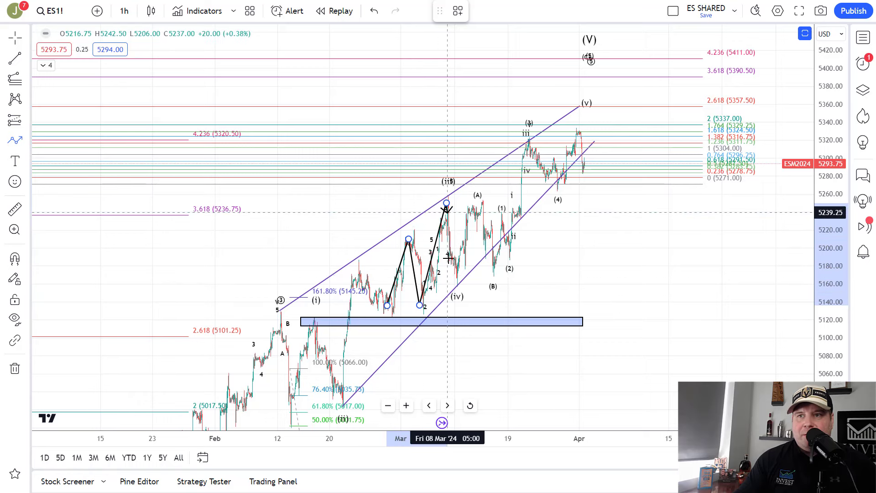
{"action": "left_click", "coordinate": [451, 290]}
{"action": "left_click", "coordinate": [482, 199]}
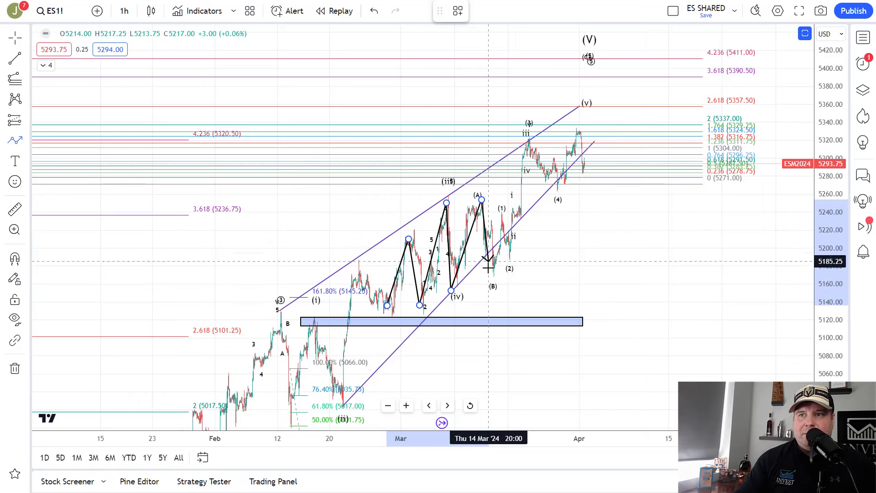
{"action": "left_click", "coordinate": [489, 276]}
{"action": "left_click", "coordinate": [527, 140]}
{"action": "left_click", "coordinate": [554, 202]}
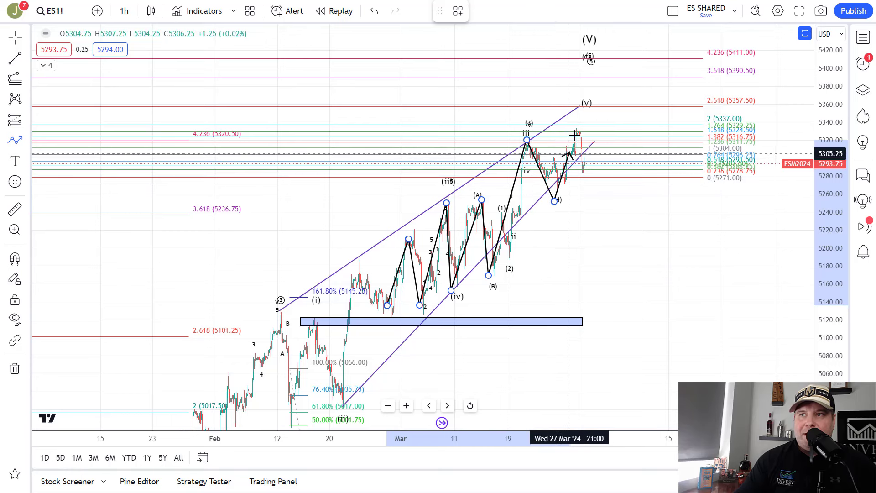
{"action": "left_click", "coordinate": [578, 129]}
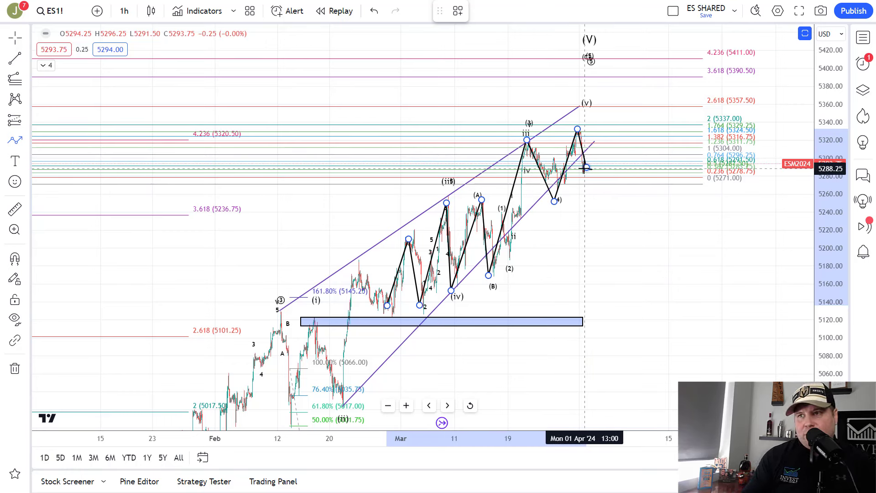
{"action": "double_click", "coordinate": [587, 168]}
{"action": "key", "text": "Escape"}
{"action": "key", "text": "Delete"}
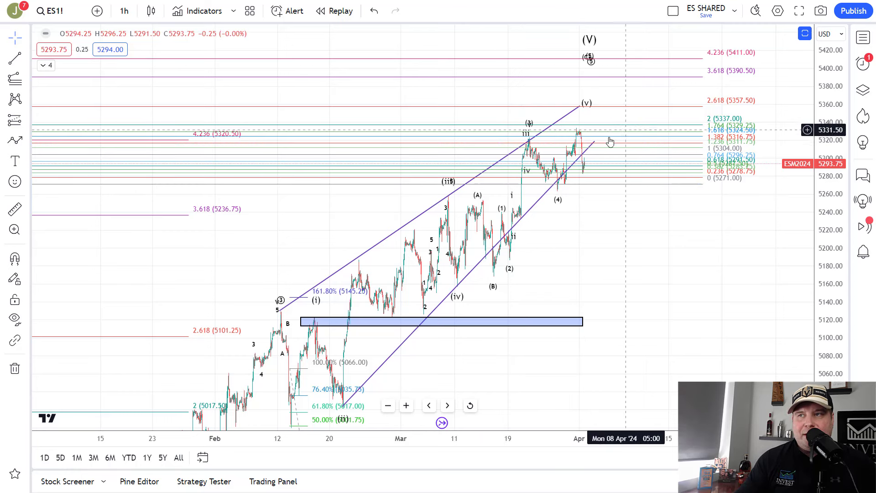
Step: Draw a path from the wave (4) low through the recent high and pullback to a projected 5,358 rally, and discard it
{"action": "key", "text": "alt+t"}
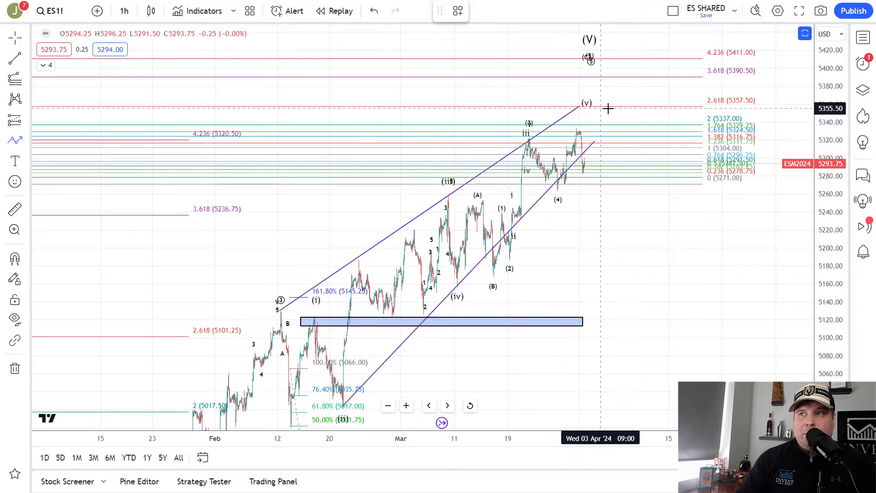
{"action": "left_click", "coordinate": [552, 187]}
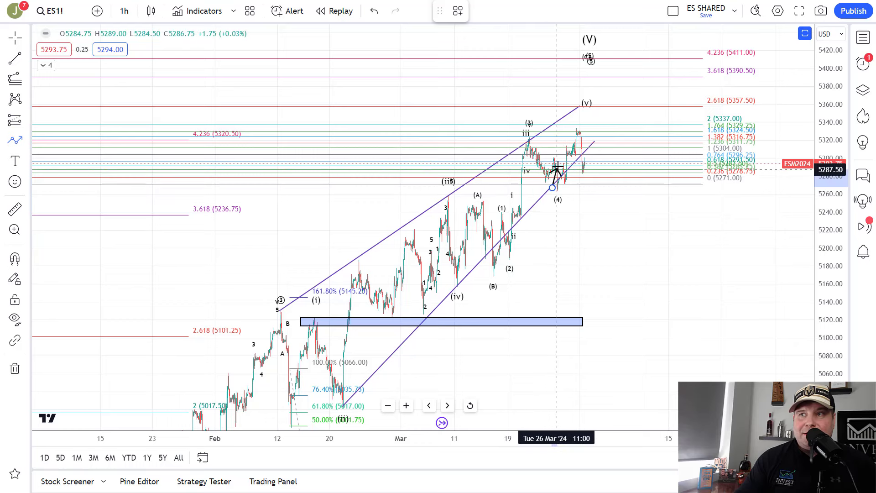
{"action": "left_click", "coordinate": [560, 164]}
{"action": "left_click", "coordinate": [565, 183]}
{"action": "left_click", "coordinate": [581, 127]}
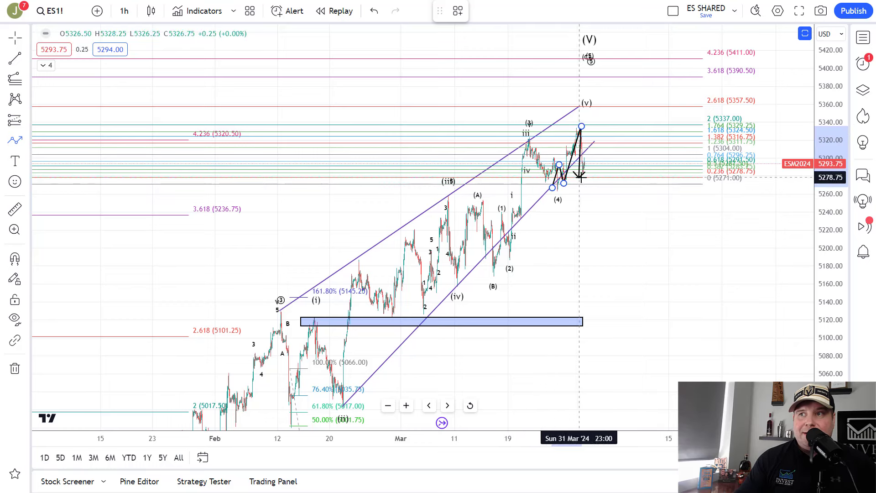
{"action": "left_click", "coordinate": [585, 174]}
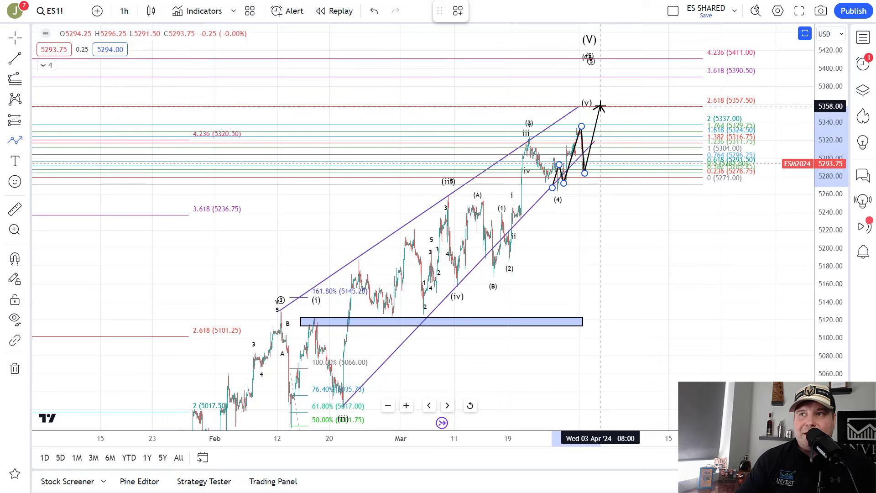
{"action": "left_click", "coordinate": [601, 106]}
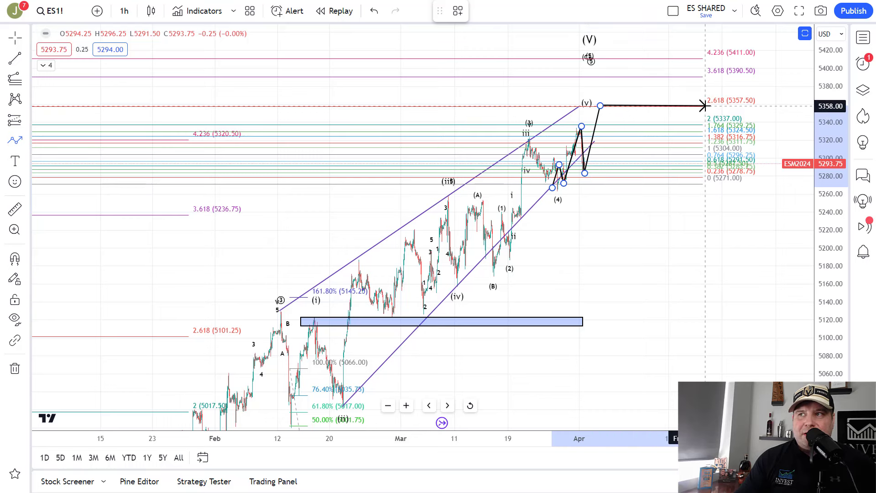
{"action": "left_click", "coordinate": [610, 114]}
{"action": "key", "text": "Escape"}
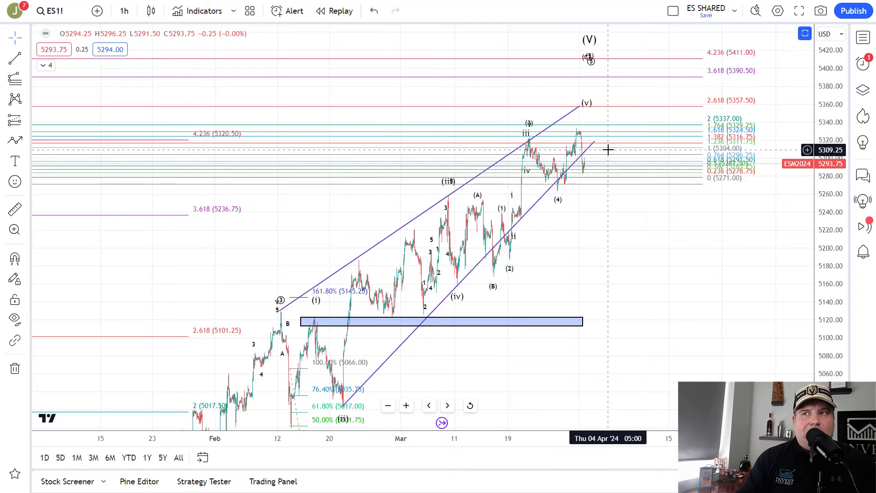
Step: Draw a path from the recent high down to about 5,283, outline the support zone down to about 5,263, and delete it
{"action": "left_click", "coordinate": [15, 140]}
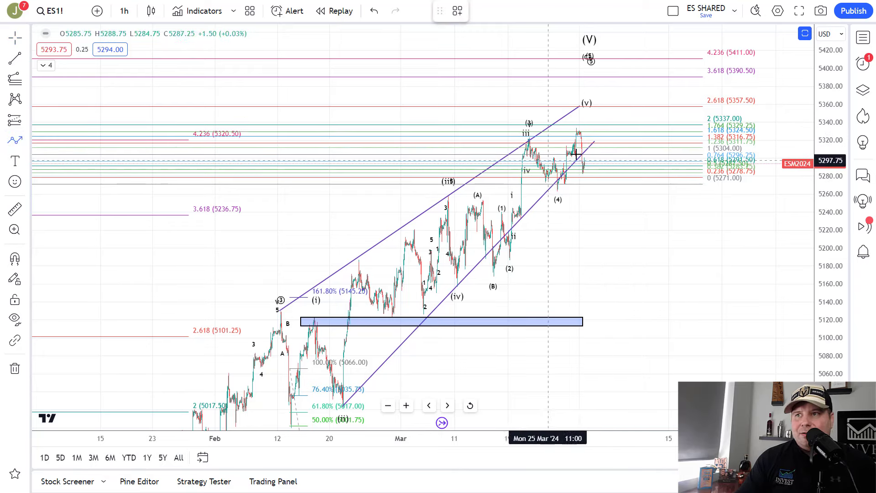
{"action": "left_click", "coordinate": [582, 133]}
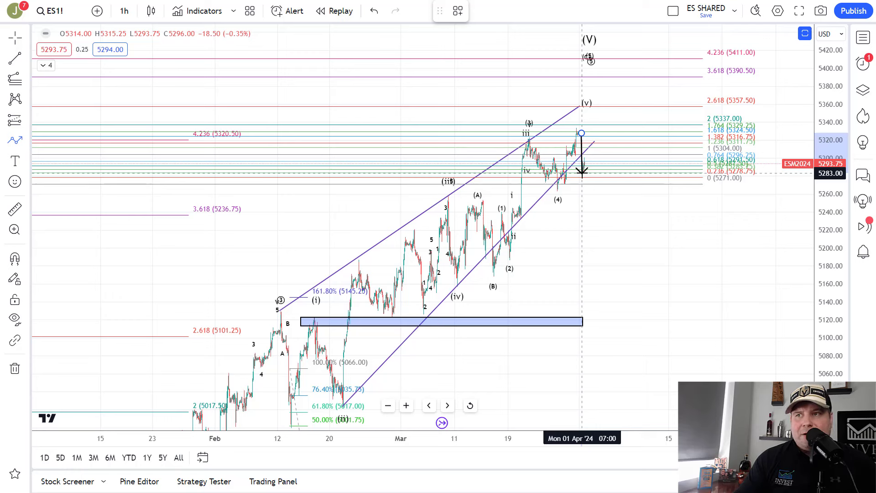
{"action": "left_click", "coordinate": [581, 173]}
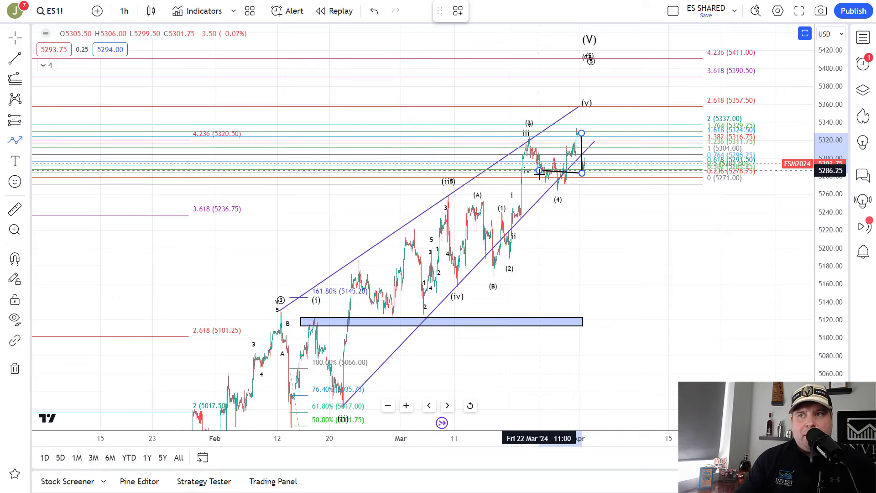
{"action": "left_click", "coordinate": [538, 191]}
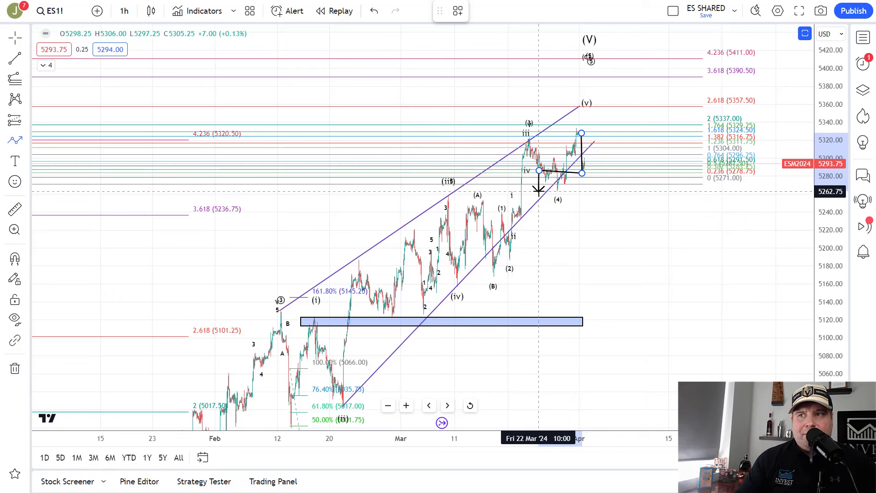
{"action": "left_click", "coordinate": [603, 190]}
{"action": "left_click", "coordinate": [605, 173]}
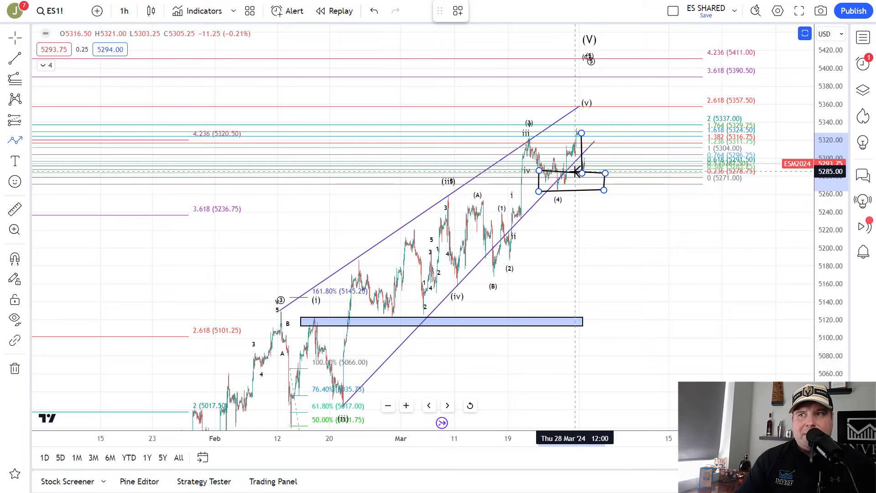
{"action": "double_click", "coordinate": [576, 171]}
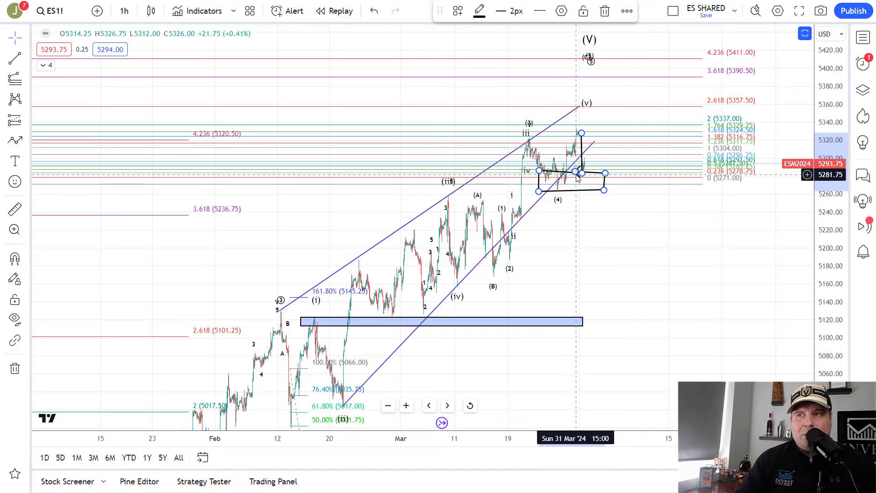
{"action": "key", "text": "Delete"}
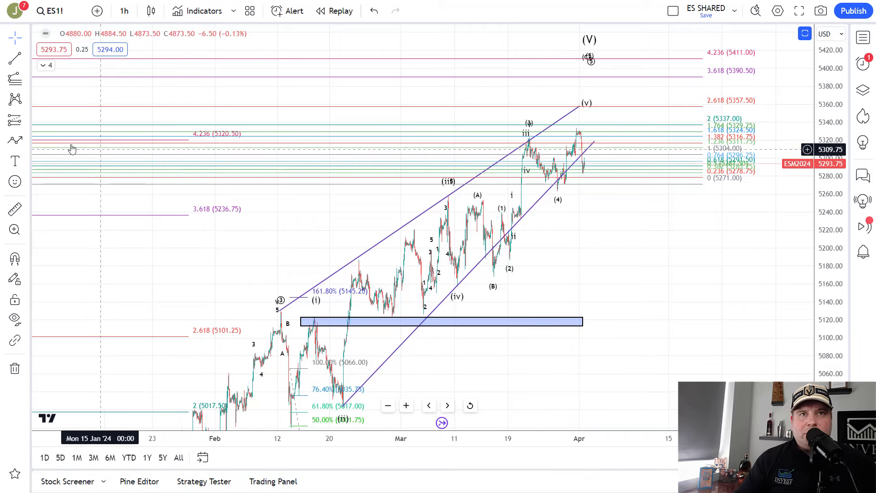
Step: Draw a path from the recent high near 5,330 down into small sideways swings around 5,280, and discard it
{"action": "left_click", "coordinate": [15, 142]}
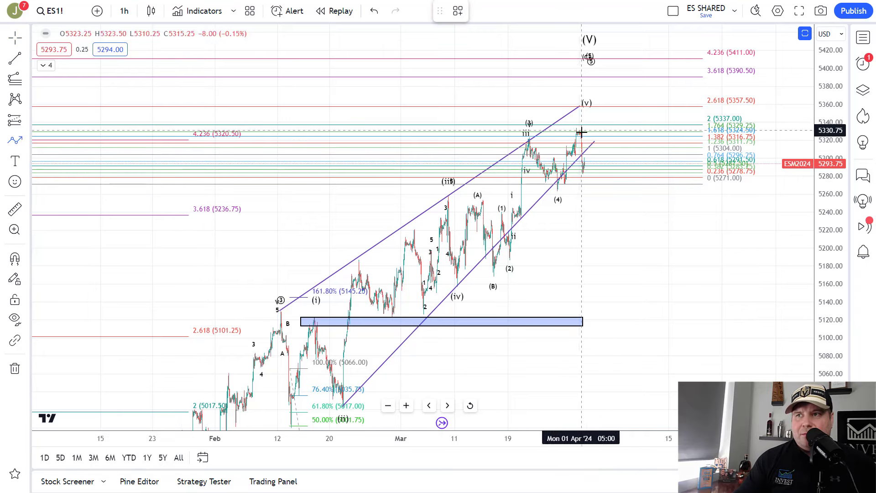
{"action": "left_click", "coordinate": [581, 131]}
{"action": "left_click", "coordinate": [581, 176]}
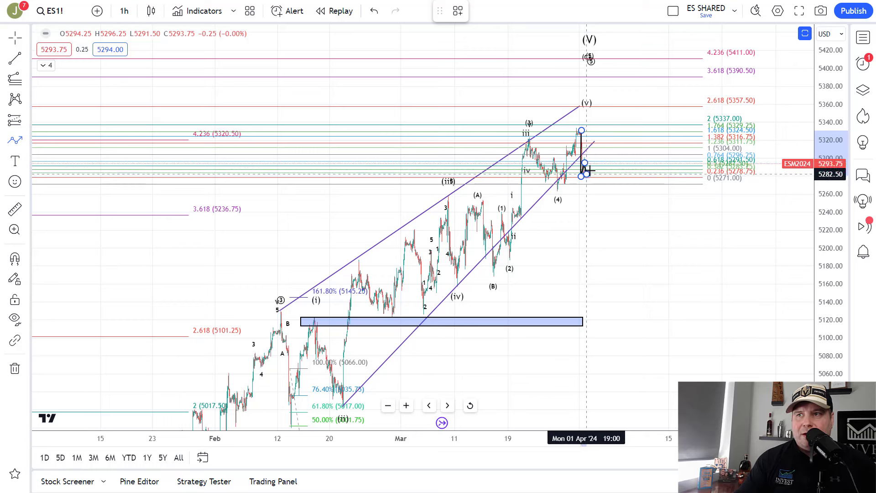
{"action": "left_click", "coordinate": [593, 163]}
{"action": "left_click", "coordinate": [594, 181]}
{"action": "left_click", "coordinate": [599, 164]}
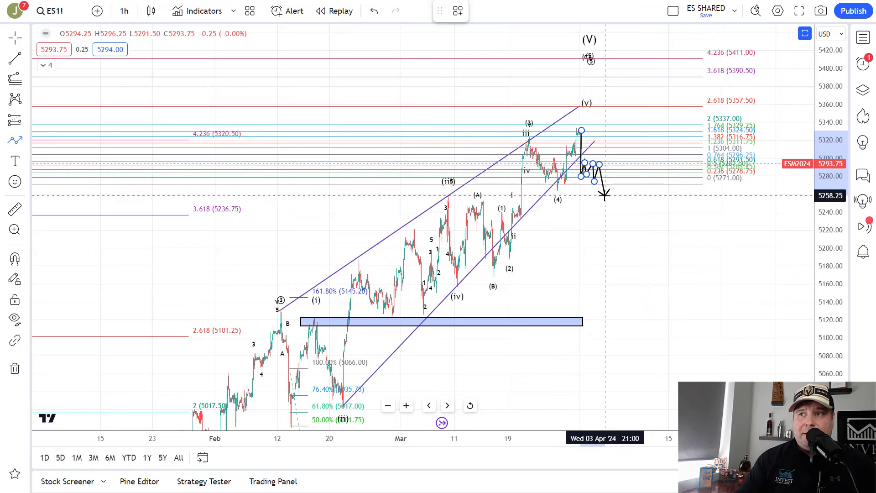
{"action": "key", "text": "Escape"}
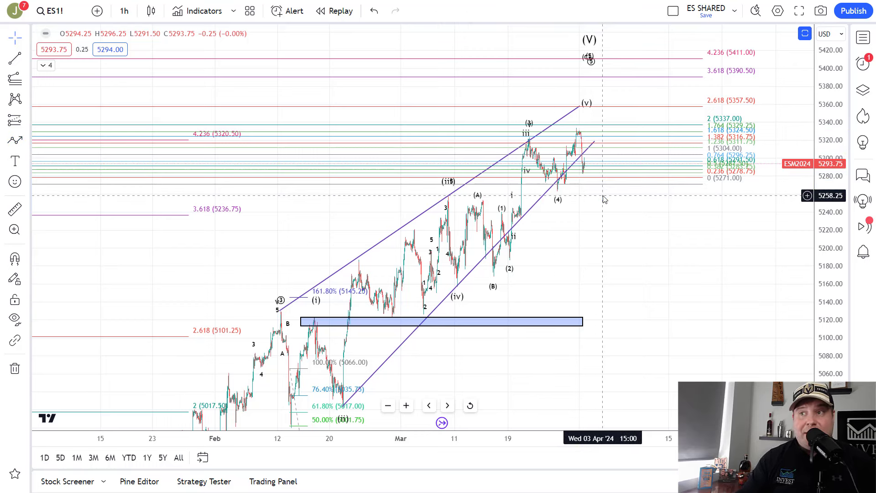
Step: Draw a path from about 5,298 through small sideways swings, a drop to about 5,185 and a bounce, down to about 5,145
{"action": "left_click", "coordinate": [19, 143]}
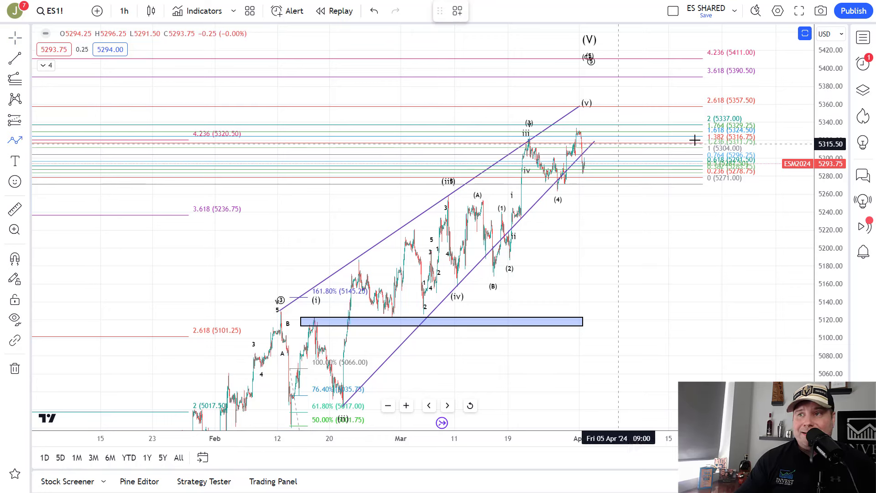
{"action": "left_click", "coordinate": [587, 159]}
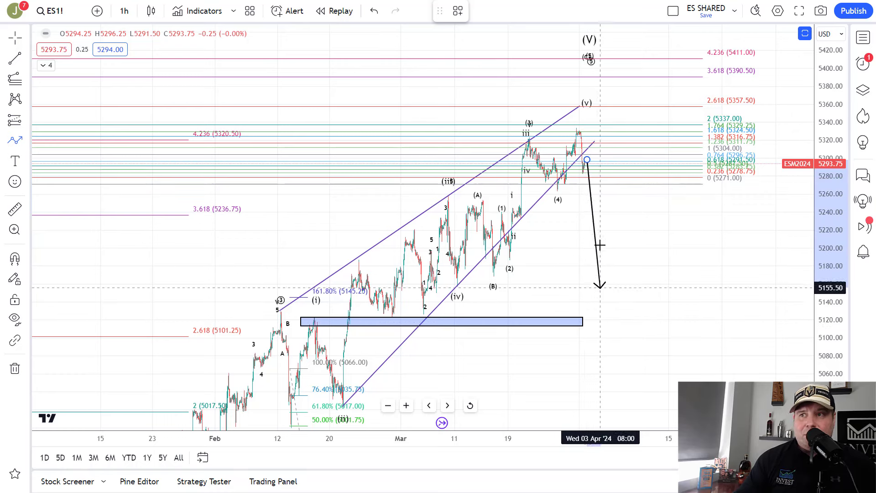
{"action": "left_click", "coordinate": [589, 172]}
{"action": "left_click", "coordinate": [598, 162]}
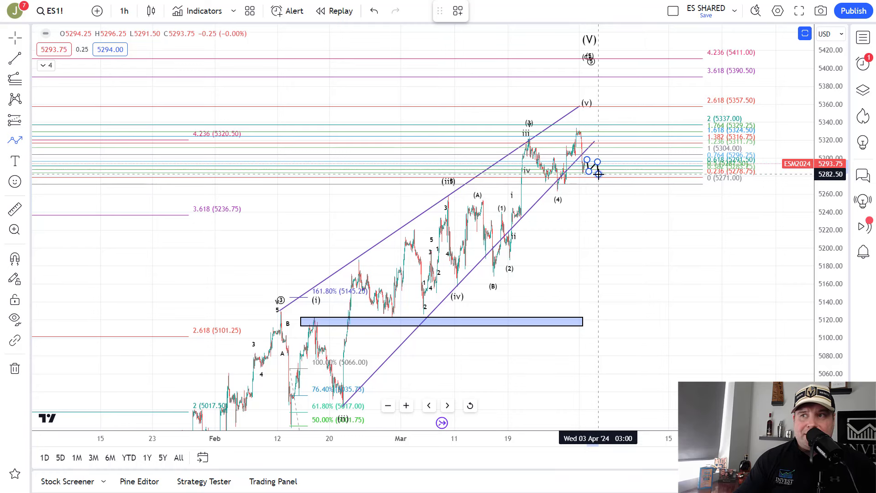
{"action": "left_click", "coordinate": [598, 174]}
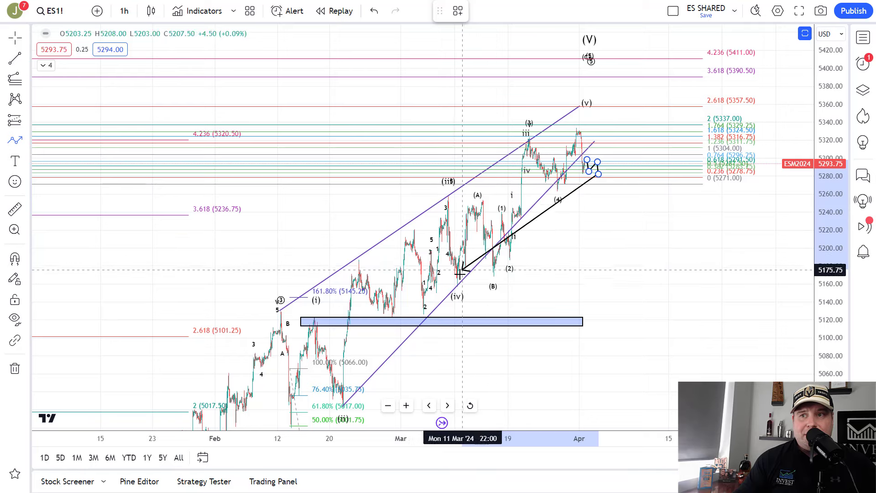
{"action": "left_click", "coordinate": [596, 242]}
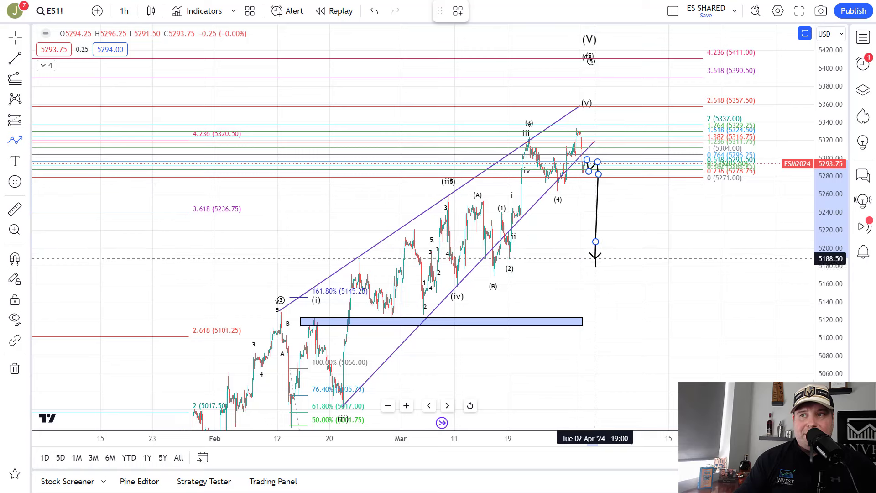
{"action": "left_click", "coordinate": [595, 262]}
{"action": "left_click", "coordinate": [600, 241]}
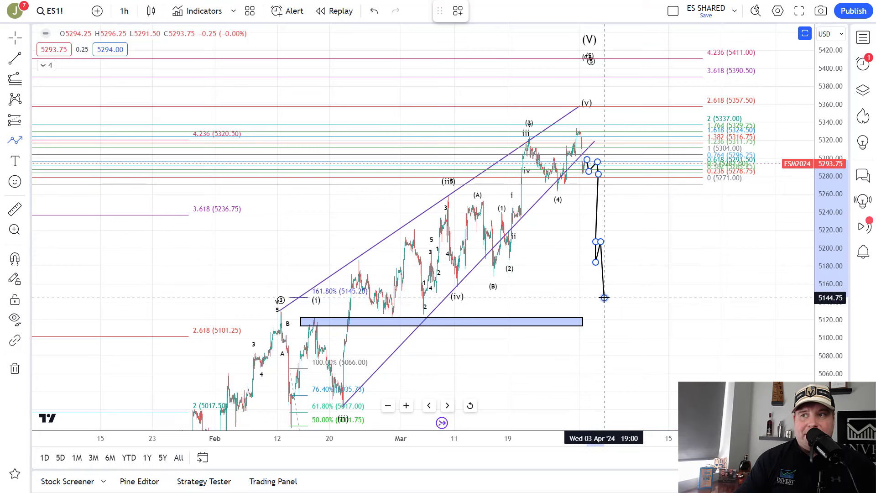
{"action": "left_click", "coordinate": [605, 298]}
Step: Extend the path through sideways swings around 5,200, a dip to about 5,156 and a rally to about 5,294, and undo the path
{"action": "left_click", "coordinate": [610, 241]}
{"action": "left_click", "coordinate": [616, 257]}
{"action": "left_click", "coordinate": [618, 241]}
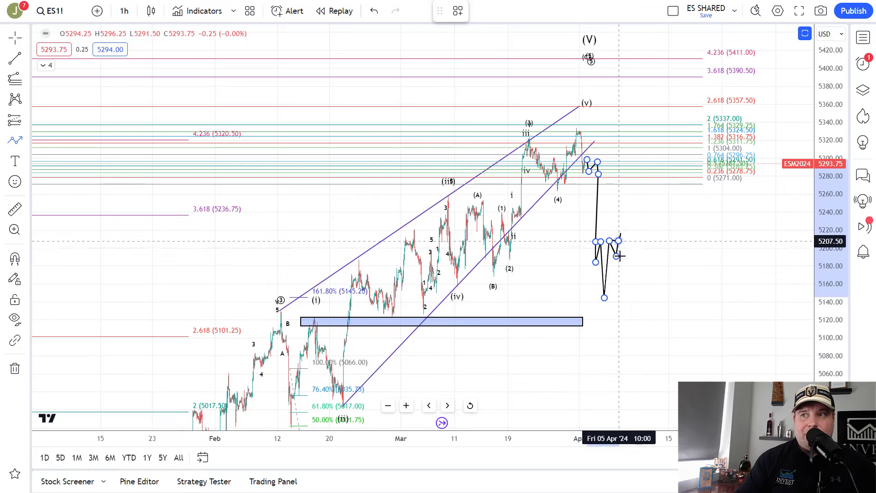
{"action": "left_click", "coordinate": [621, 257]}
{"action": "left_click", "coordinate": [626, 242]}
{"action": "left_click", "coordinate": [630, 287]}
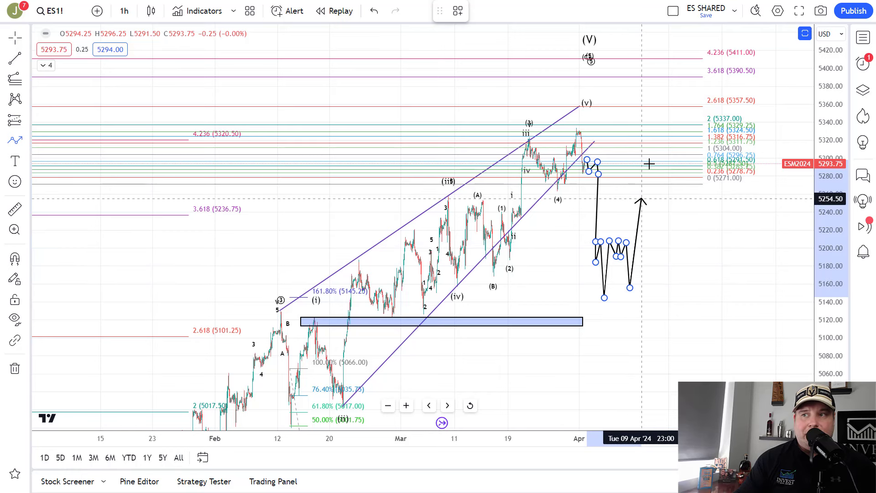
{"action": "double_click", "coordinate": [649, 163]}
{"action": "key", "text": "ctrl+z"}
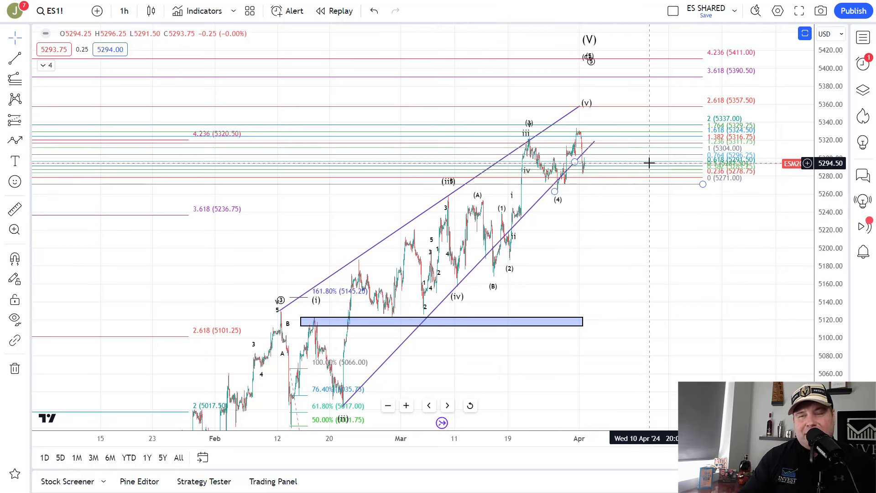
{"action": "left_click", "coordinate": [190, 194]}
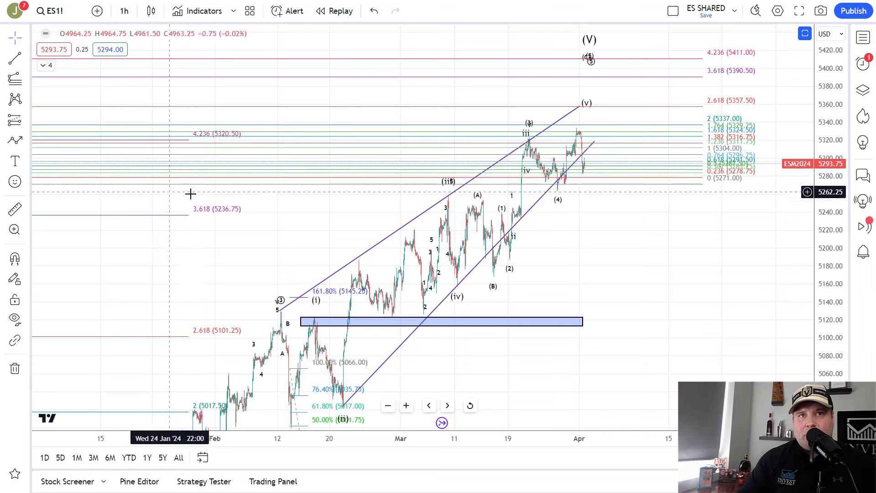
Step: Draw a path from the recent high near 5,327 through lows at about 5,280 and 5,200 down to about 5,033, and delete it
{"action": "left_click", "coordinate": [10, 142]}
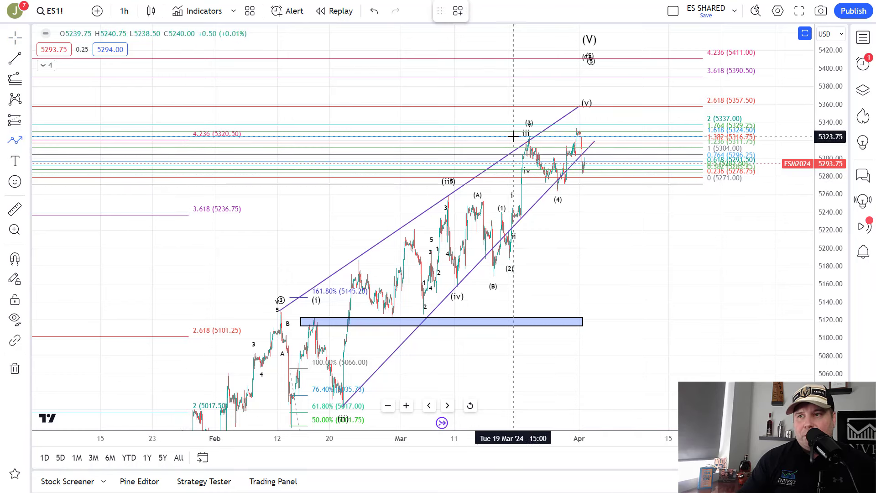
{"action": "left_click", "coordinate": [578, 133]}
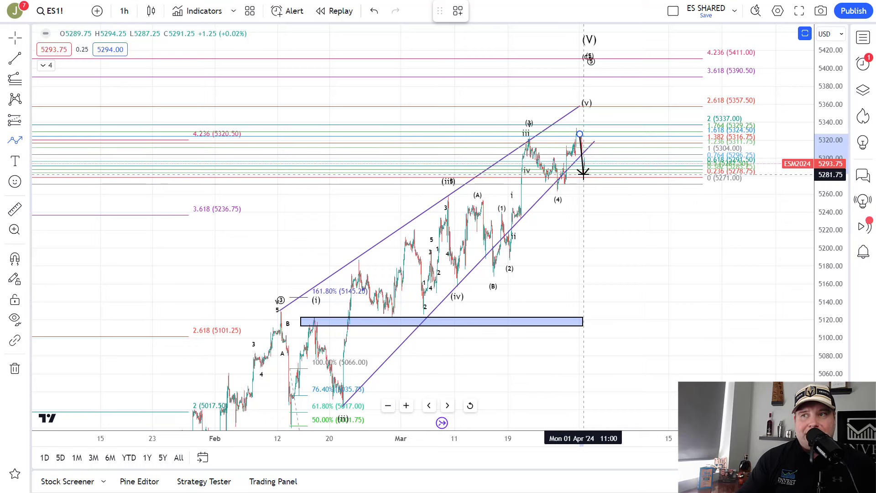
{"action": "left_click", "coordinate": [584, 176]}
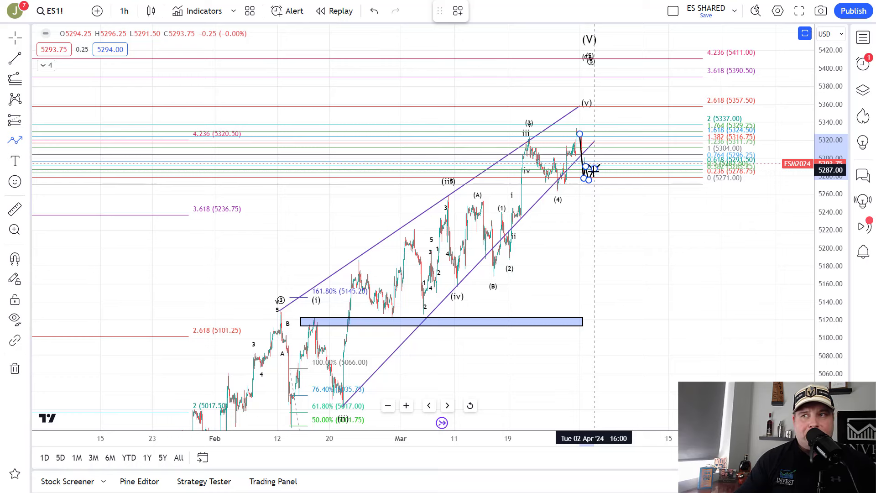
{"action": "left_click", "coordinate": [602, 249]}
{"action": "left_click", "coordinate": [621, 189]}
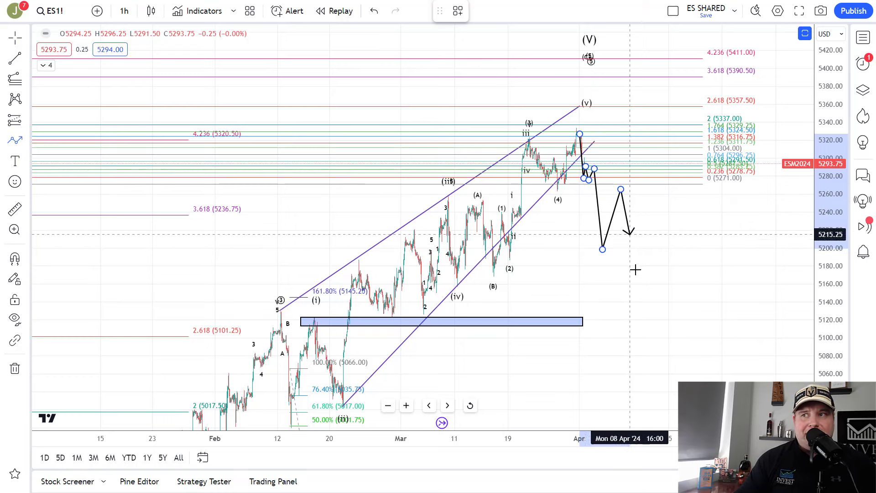
{"action": "double_click", "coordinate": [625, 398]}
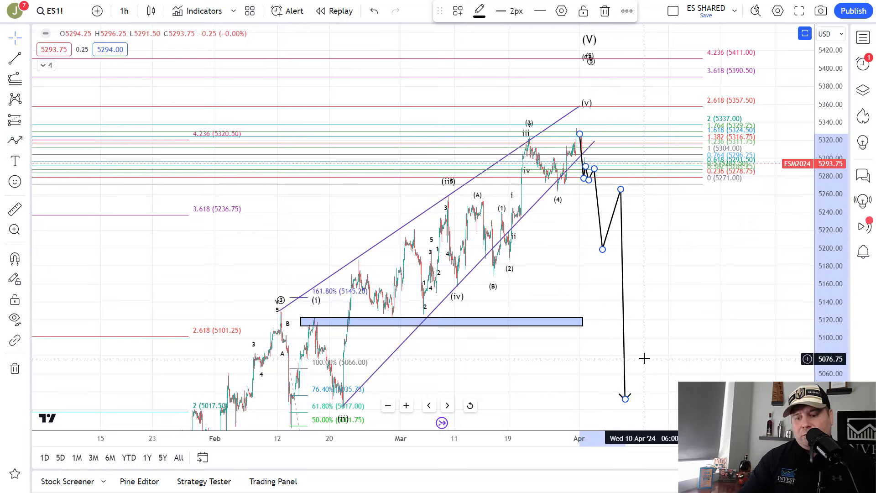
{"action": "key", "text": "Delete"}
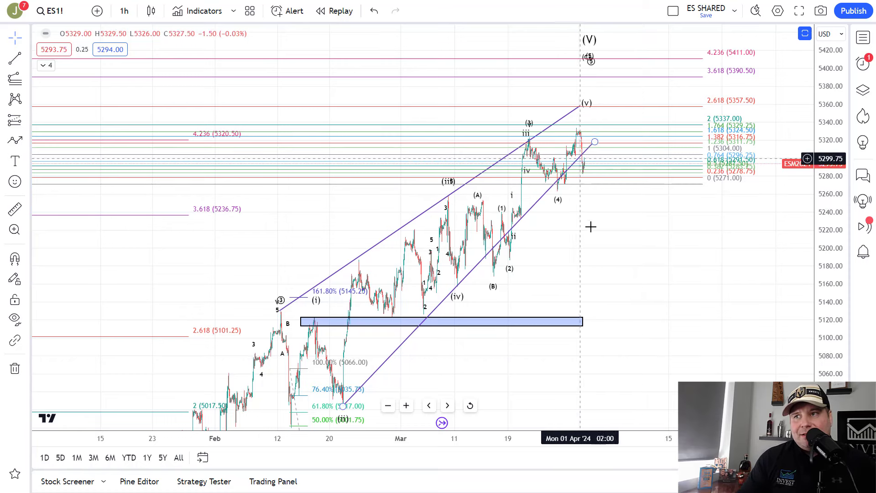
Step: On the daily NQ chart, trace a path from the wave c low through waves (i) to (iv) and up to about 19,040
{"action": "left_click", "coordinate": [15, 140]}
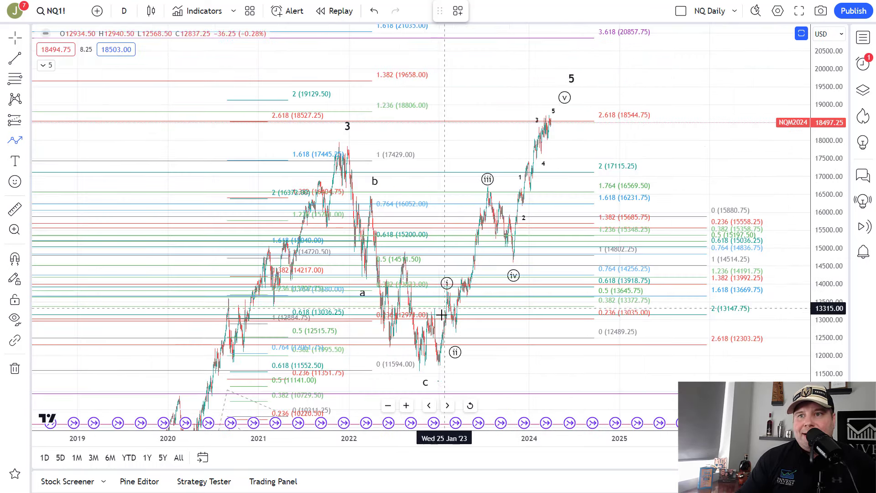
{"action": "left_click", "coordinate": [416, 364]}
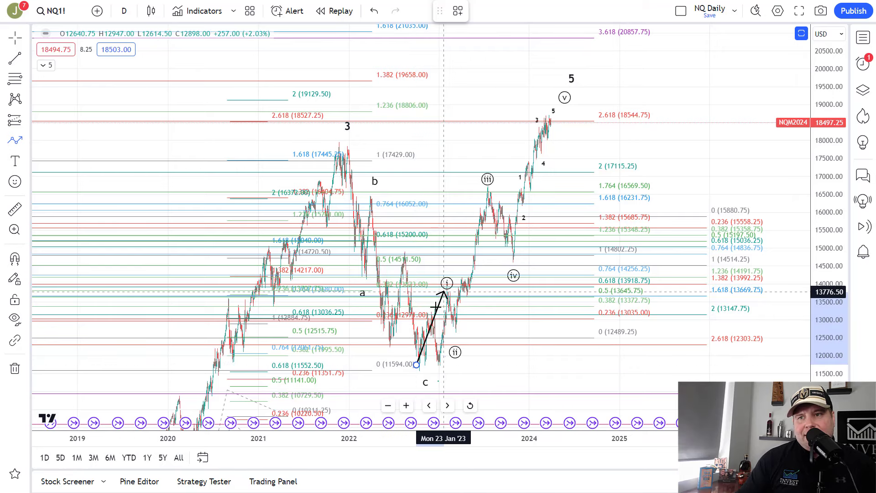
{"action": "left_click", "coordinate": [447, 283]}
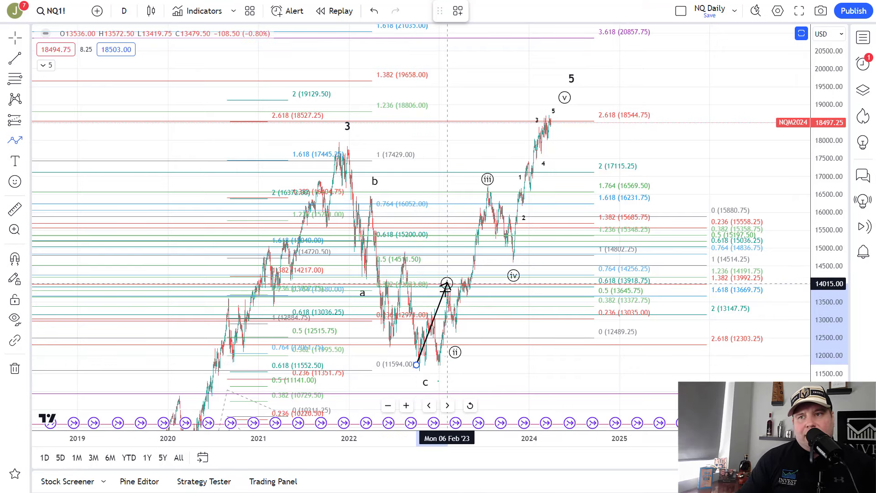
{"action": "left_click", "coordinate": [455, 336]}
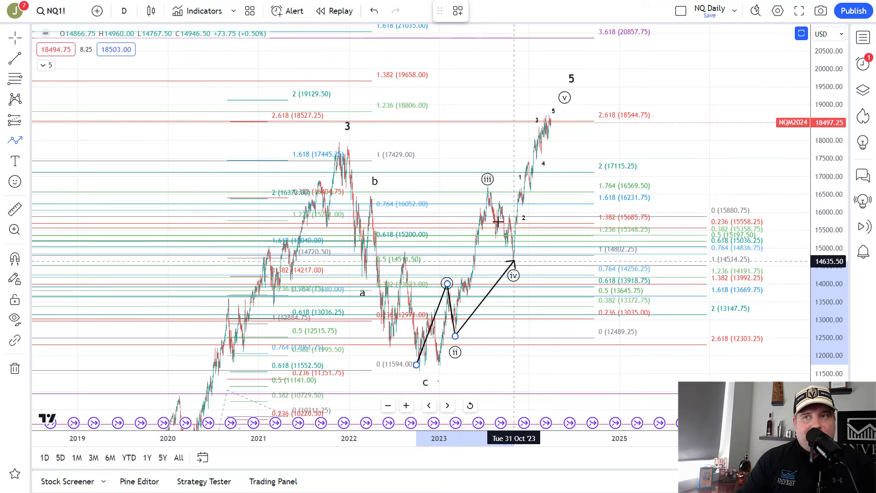
{"action": "left_click", "coordinate": [488, 188]}
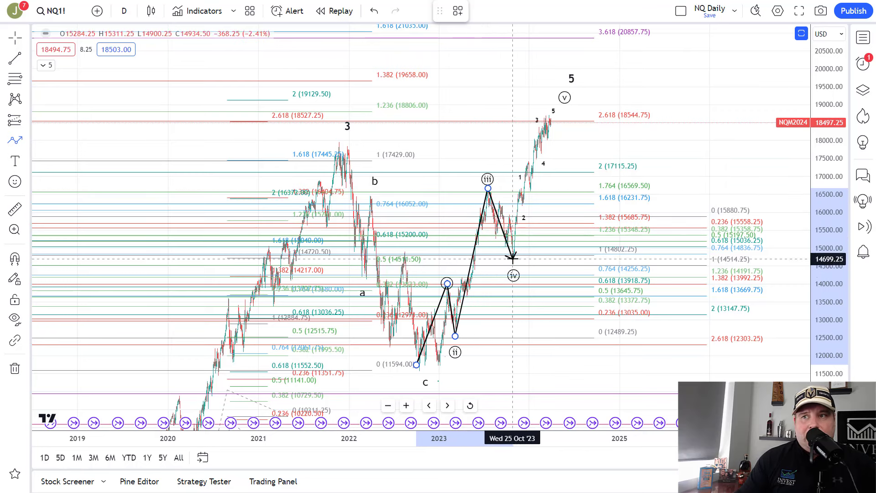
{"action": "left_click", "coordinate": [512, 258]}
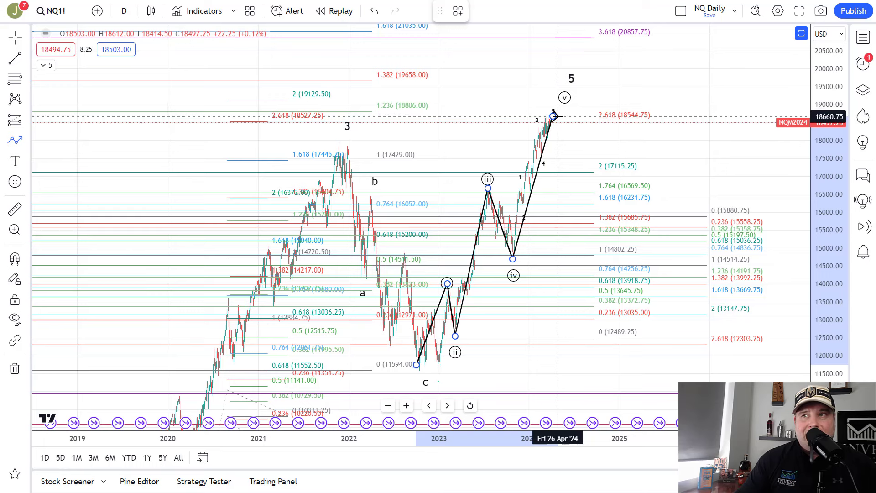
{"action": "mouse_move", "coordinate": [553, 116]}
{"action": "left_mouse_down"}
{"action": "mouse_move", "coordinate": [513, 100]}
{"action": "mouse_move", "coordinate": [331, 98]}
{"action": "mouse_move", "coordinate": [559, 97]}
{"action": "mouse_move", "coordinate": [556, 105]}
{"action": "left_mouse_up"}
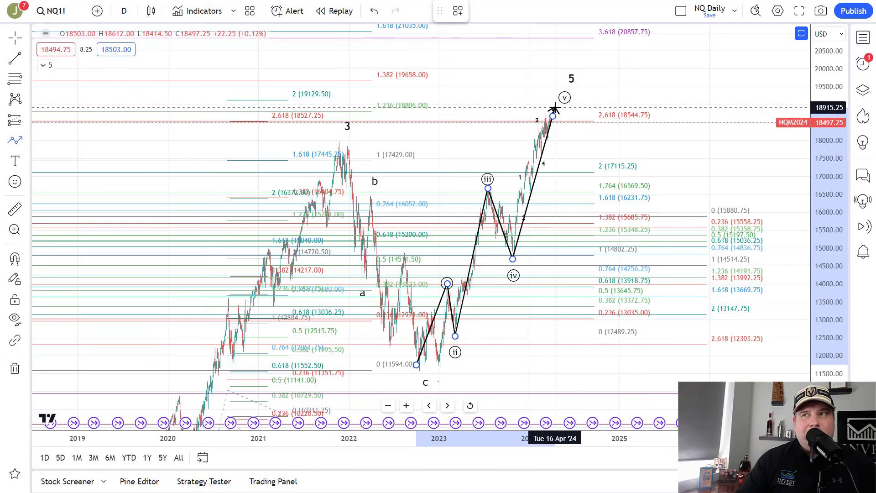
{"action": "left_click_drag", "start_coordinate": [553, 110], "coordinate": [560, 106]}
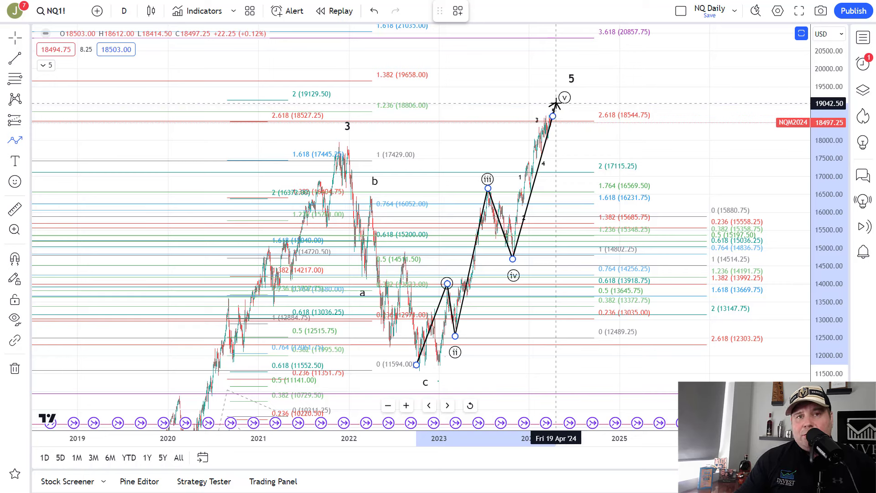
Step: Extend the path with a projected drop to about 14,500, a rebound to about 17,100 and a decline to about 11,350
{"action": "left_click", "coordinate": [587, 266]}
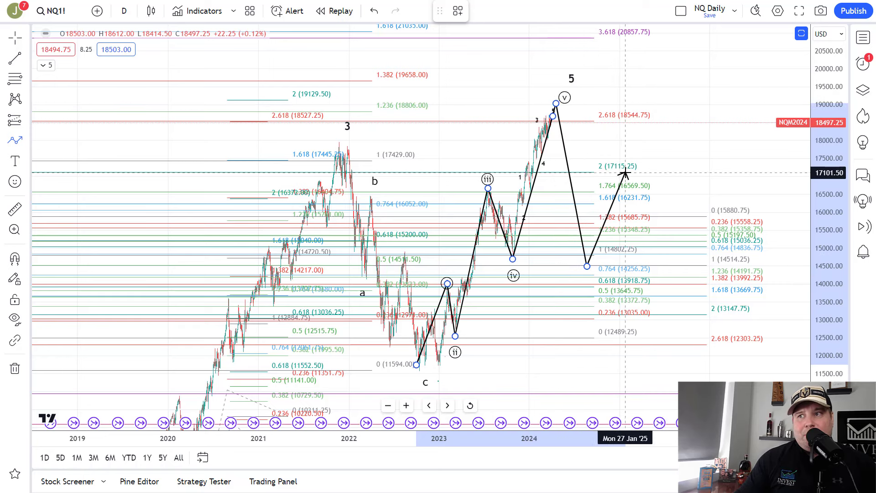
{"action": "left_click", "coordinate": [625, 173]}
{"action": "double_click", "coordinate": [681, 378]}
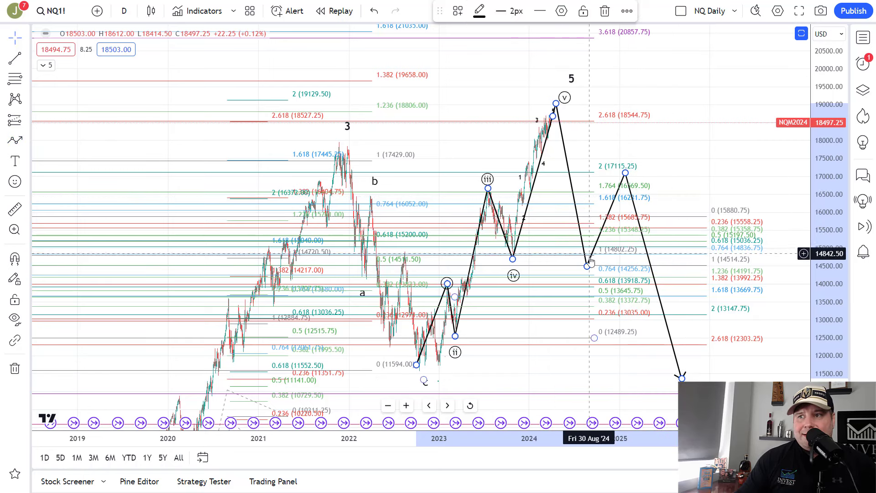
Step: Raise the path's first projected low to about 15,400 and its rebound peak to about 18,150
{"action": "left_click_drag", "start_coordinate": [587, 266], "coordinate": [585, 236]}
{"action": "left_click", "coordinate": [589, 235]}
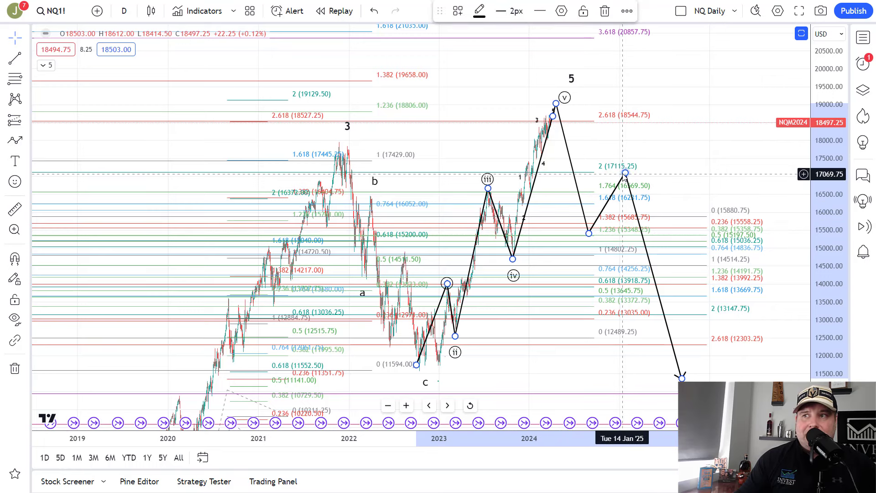
{"action": "left_click_drag", "start_coordinate": [625, 174], "coordinate": [632, 151]}
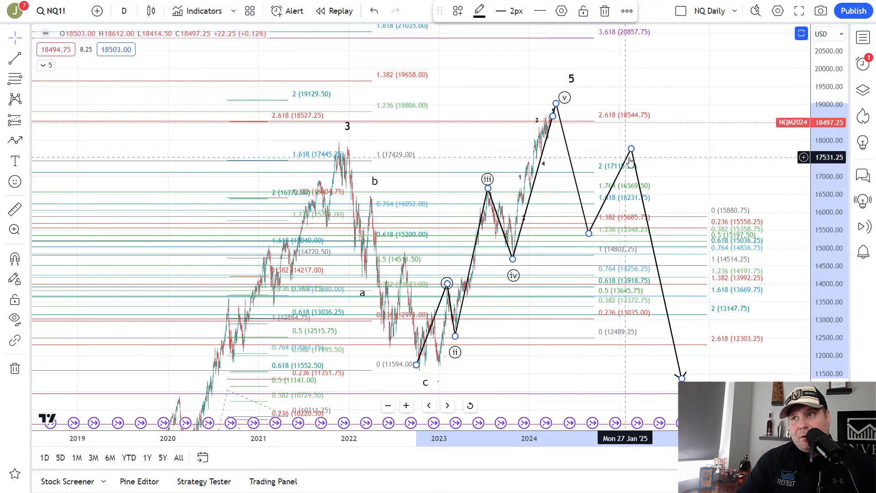
{"action": "left_click_drag", "start_coordinate": [632, 149], "coordinate": [633, 135]}
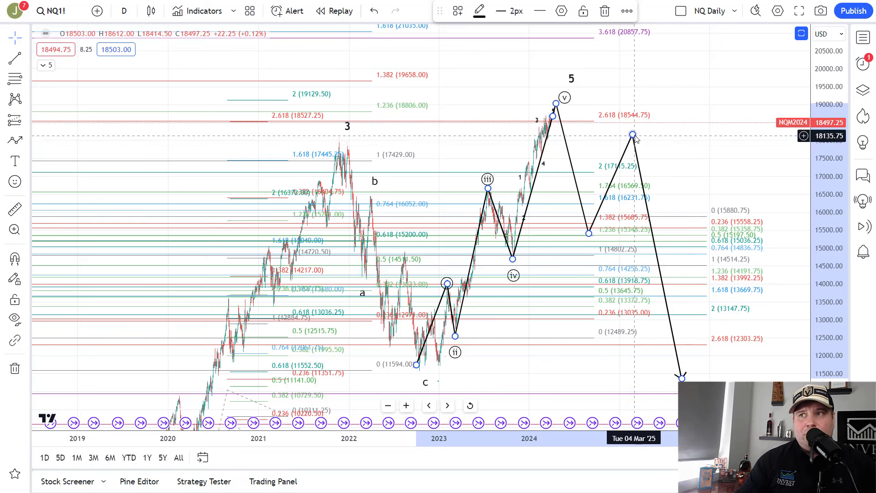
Step: Lower the rebound peak to about 17,200, and shift the first projected low up to about 15,950 and back down to about 14,750
{"action": "left_click_drag", "start_coordinate": [632, 134], "coordinate": [634, 170]}
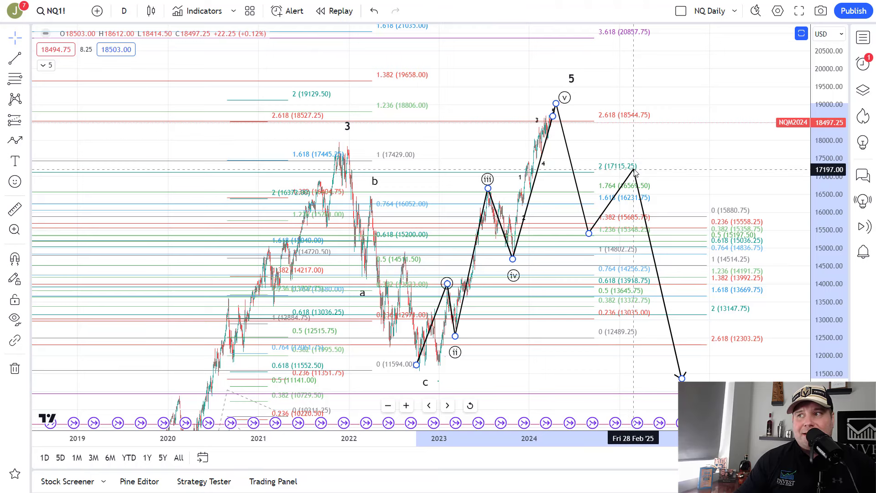
{"action": "left_click_drag", "start_coordinate": [589, 234], "coordinate": [589, 214]}
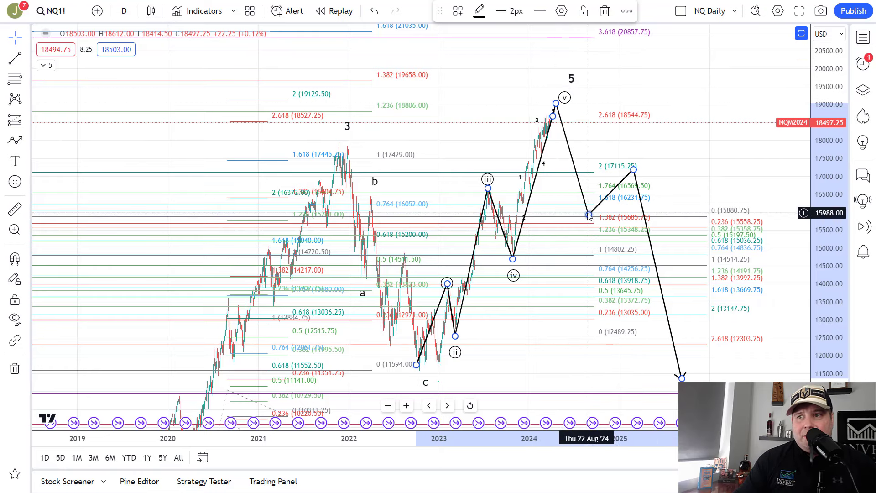
{"action": "left_click_drag", "start_coordinate": [588, 215], "coordinate": [589, 257]}
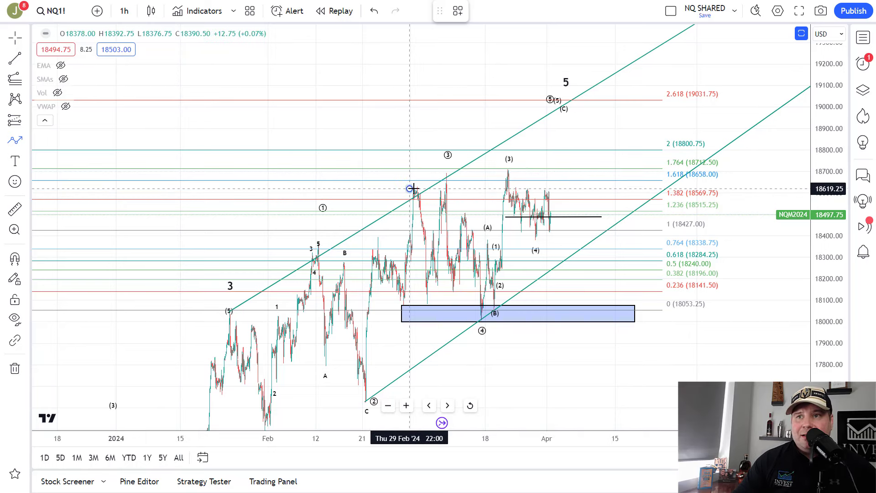
Step: On the hourly NQ chart, outline the sideways range between about 18,400 and 18,620 from late February to early April with a closed path
{"action": "left_click", "coordinate": [566, 189]}
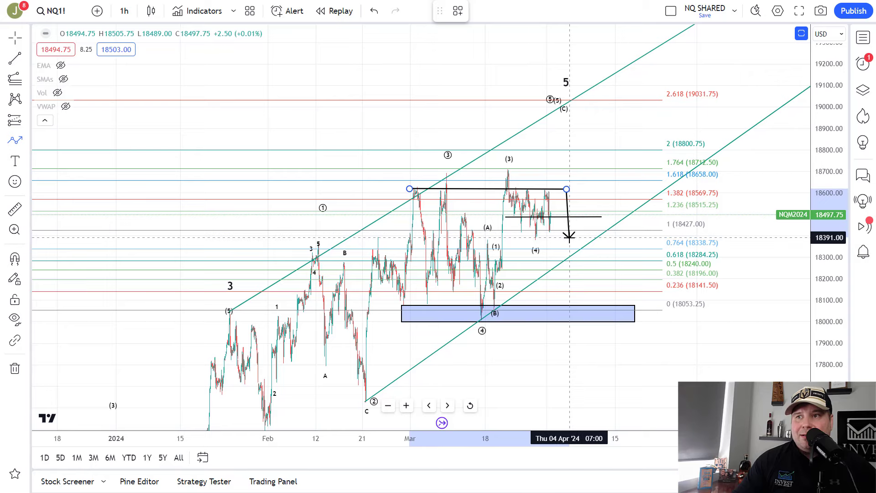
{"action": "left_click", "coordinate": [392, 232]}
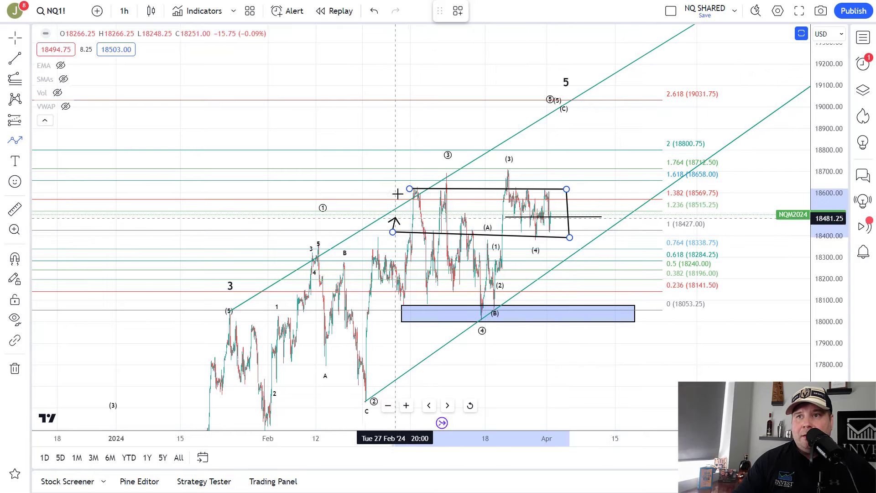
{"action": "left_click", "coordinate": [411, 185]}
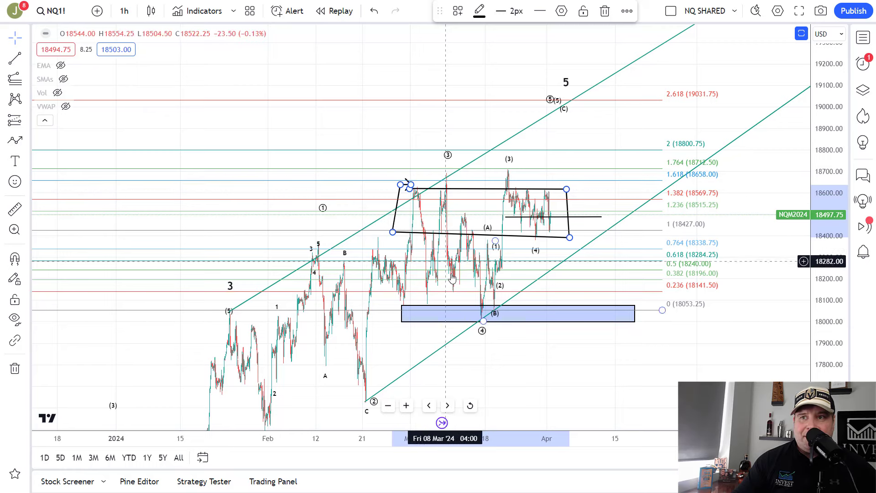
{"action": "left_click", "coordinate": [425, 310]}
{"action": "left_click", "coordinate": [447, 299]}
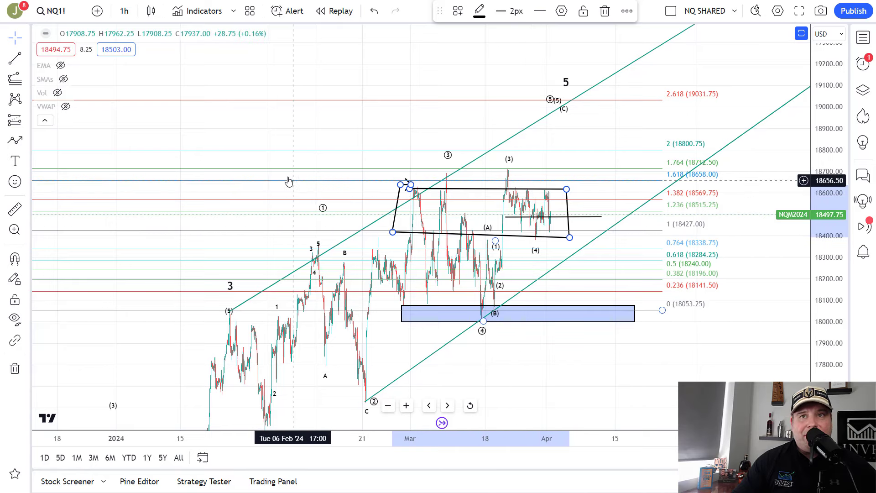
Step: Draw a zigzag path from the wave (3) high near 18,690, swinging between about 18,340 and 18,630, ending in a projected rise to about 19,020
{"action": "left_click", "coordinate": [15, 140]}
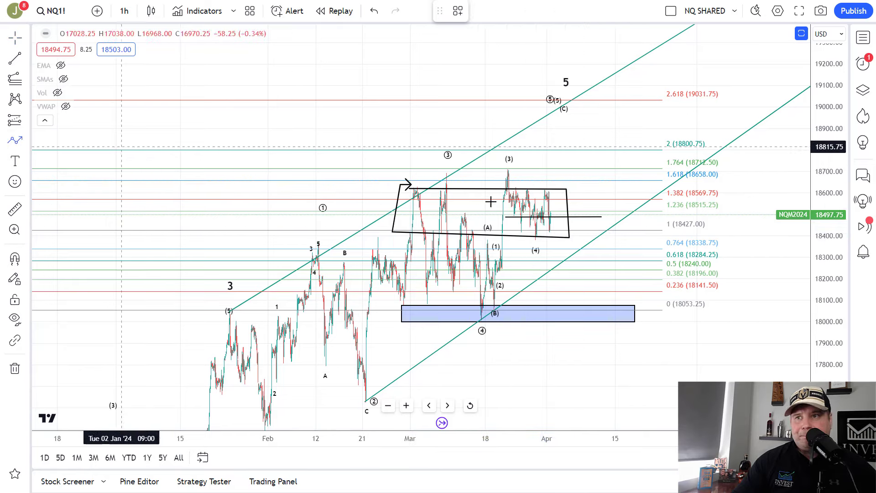
{"action": "left_click", "coordinate": [505, 174]}
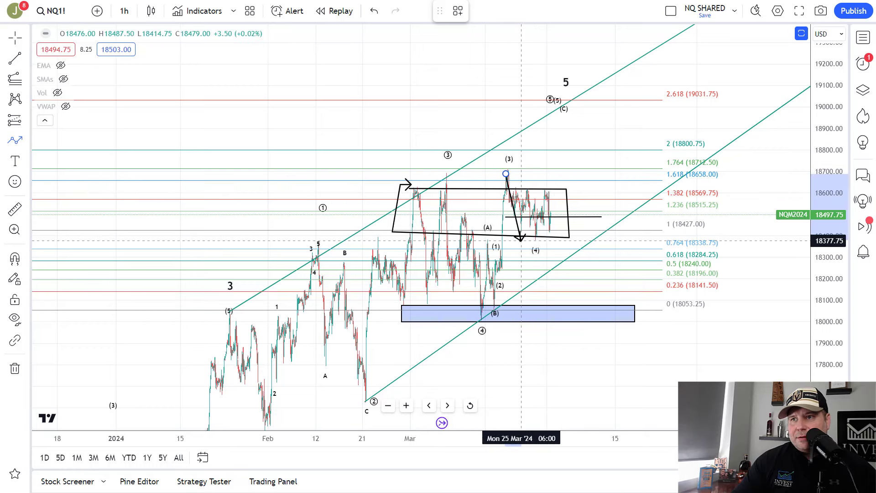
{"action": "left_click", "coordinate": [521, 241]}
{"action": "left_click", "coordinate": [527, 191]}
{"action": "left_click", "coordinate": [534, 249]}
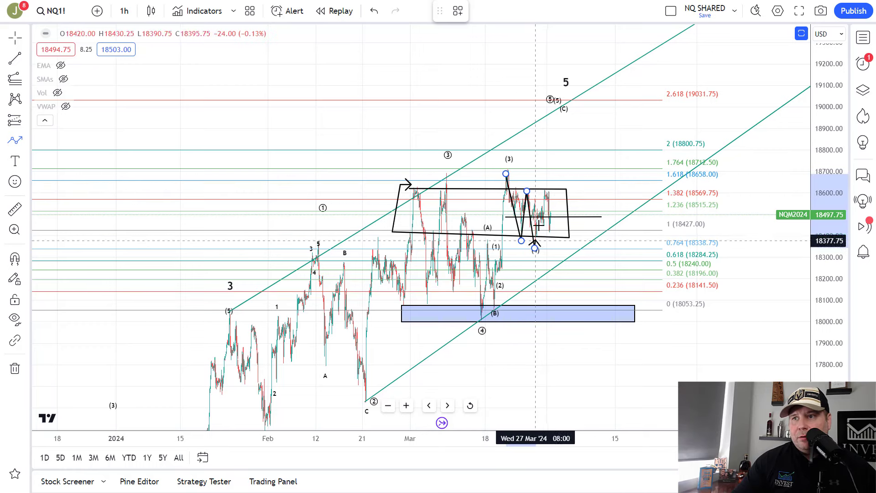
{"action": "left_click", "coordinate": [546, 187]}
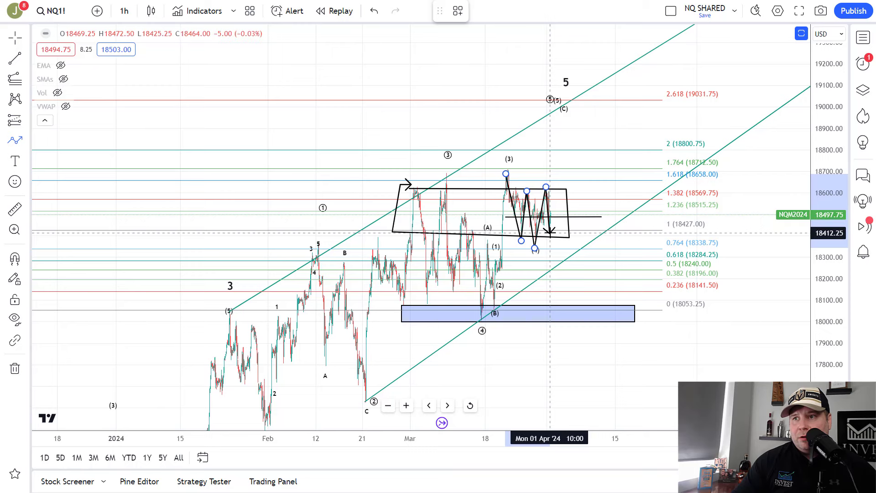
{"action": "left_click", "coordinate": [550, 233]}
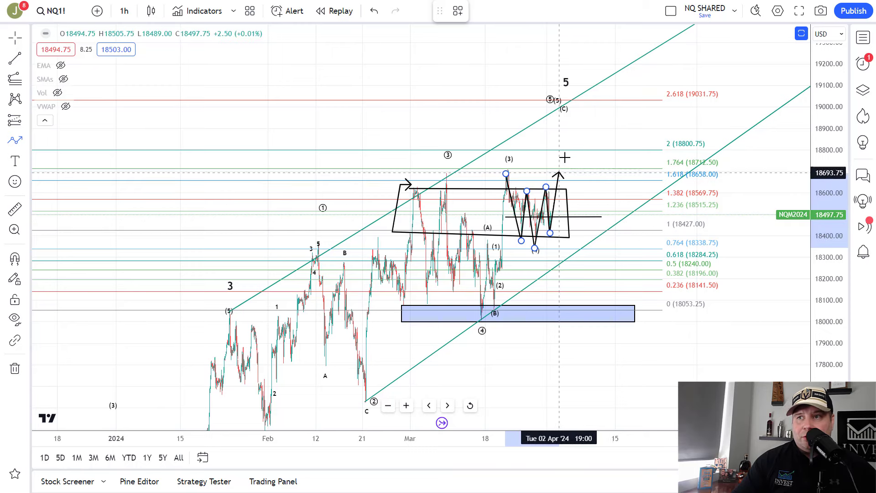
{"action": "double_click", "coordinate": [570, 119]}
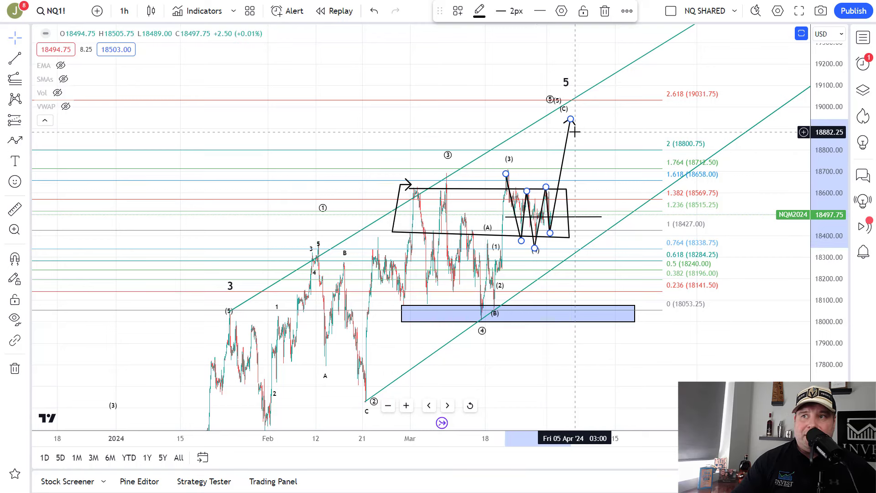
{"action": "left_click_drag", "start_coordinate": [571, 120], "coordinate": [576, 103]}
{"action": "left_click", "coordinate": [586, 111]}
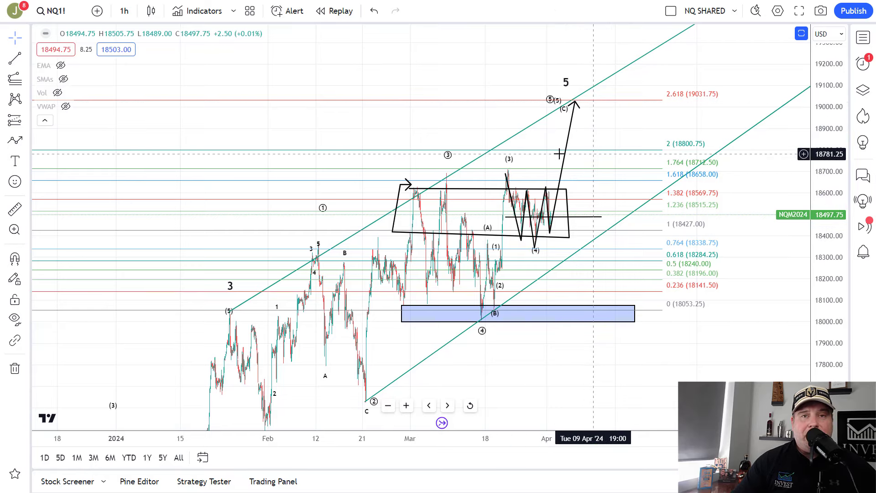
Step: Delete the zigzag path that rises to the 2.618 extension level
{"action": "left_click", "coordinate": [537, 253]}
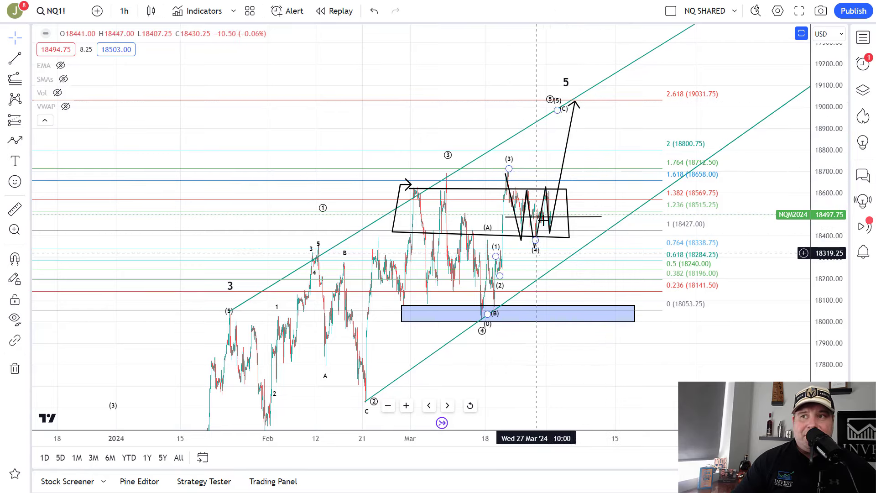
{"action": "left_click", "coordinate": [552, 238]}
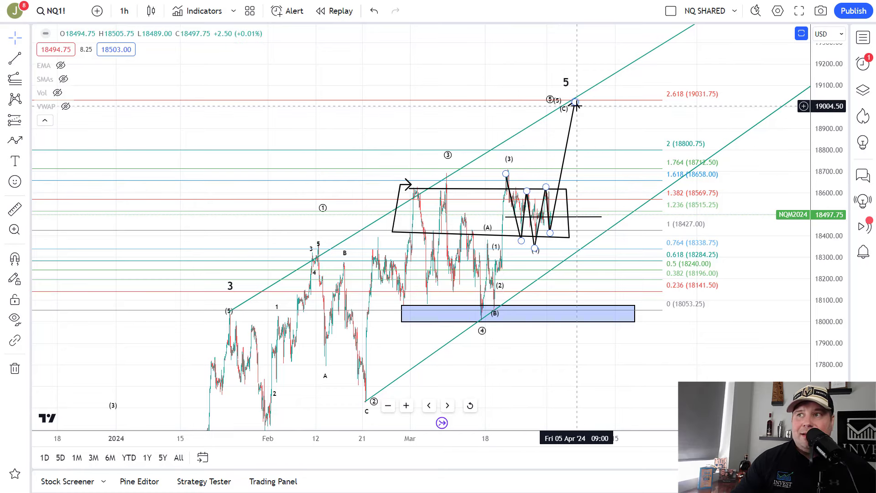
{"action": "left_click", "coordinate": [577, 105]}
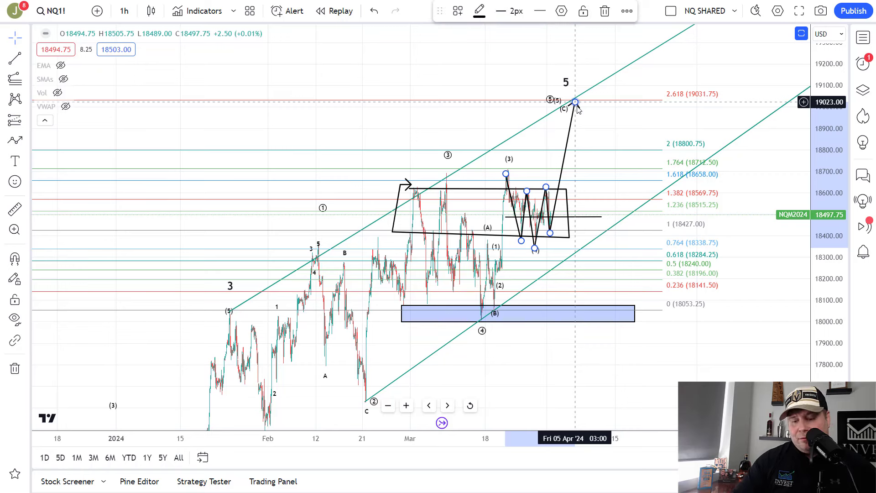
{"action": "key", "text": "Delete"}
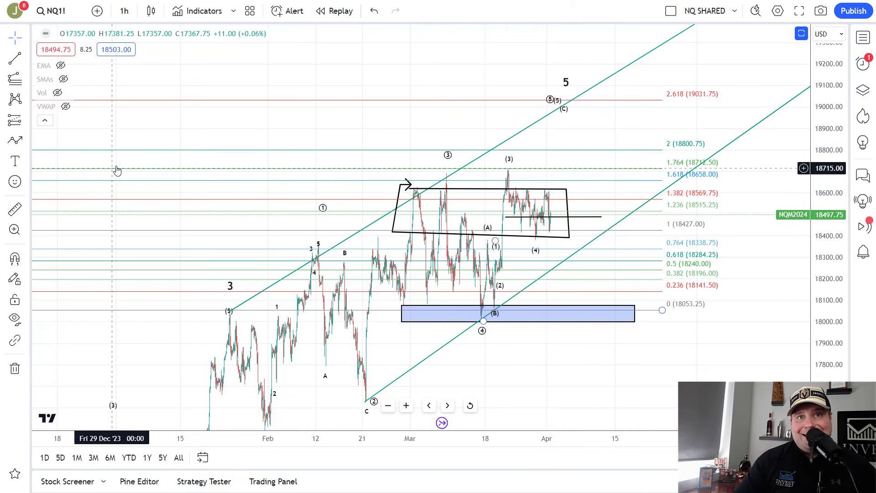
Step: Sketch and delete a path falling from about 18,600 to 18,410, rebounding to about 18,510 and dropping into the blue zone near 18,040
{"action": "left_click", "coordinate": [15, 140]}
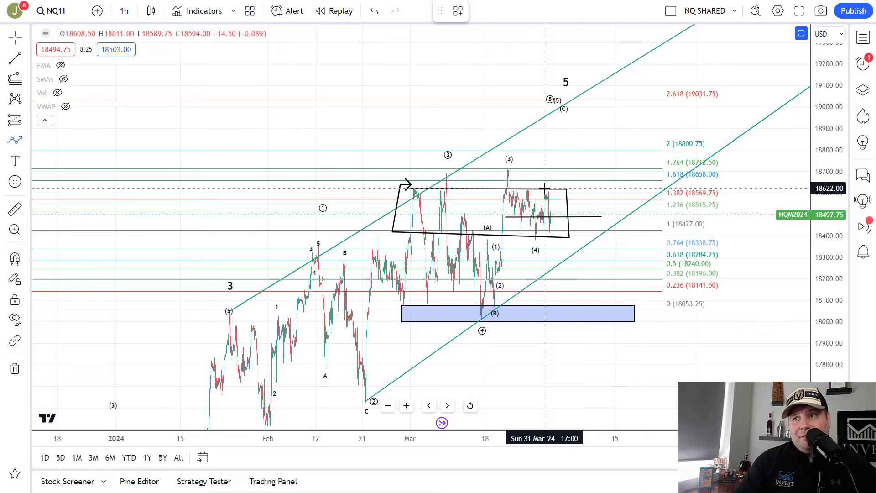
{"action": "left_click", "coordinate": [544, 193]}
{"action": "left_click", "coordinate": [550, 233]}
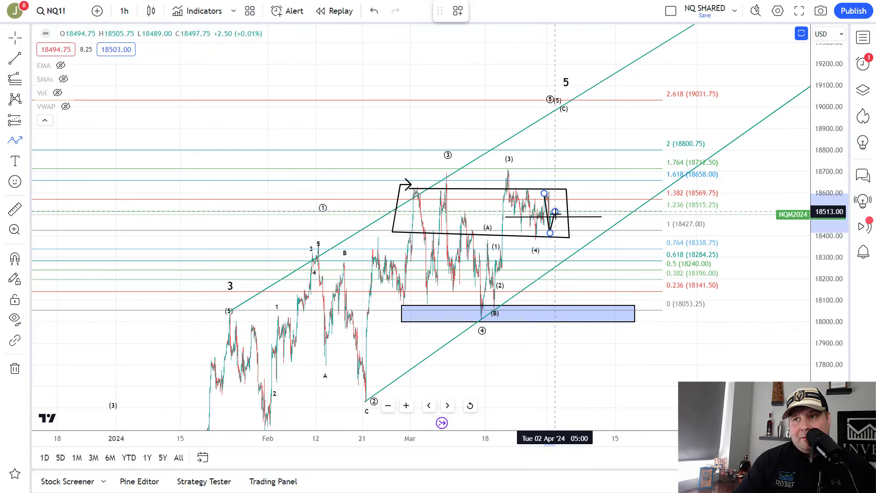
{"action": "left_click", "coordinate": [555, 212]}
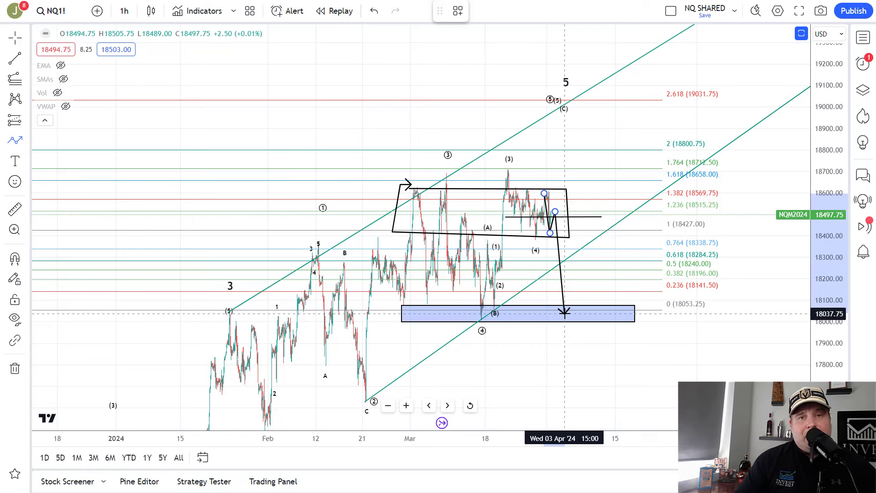
{"action": "left_click", "coordinate": [557, 209]}
{"action": "key", "text": "Delete"}
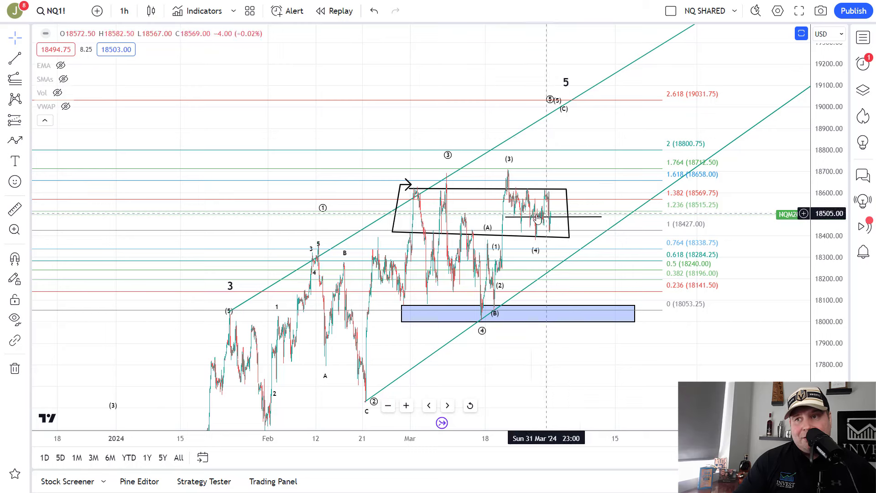
Step: Leave full screen and show the membership plans page, highlighting the 7-day free trial of the two monthly plans
{"action": "left_click", "coordinate": [562, 107]}
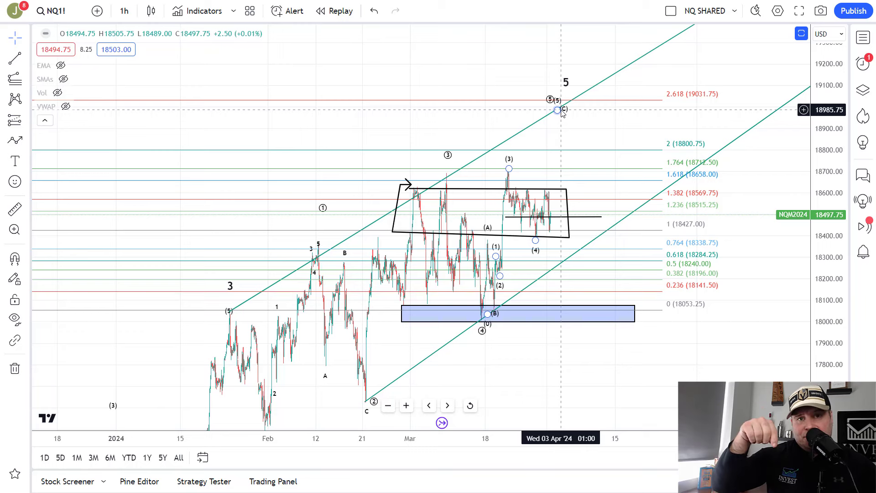
{"action": "key", "text": "F11"}
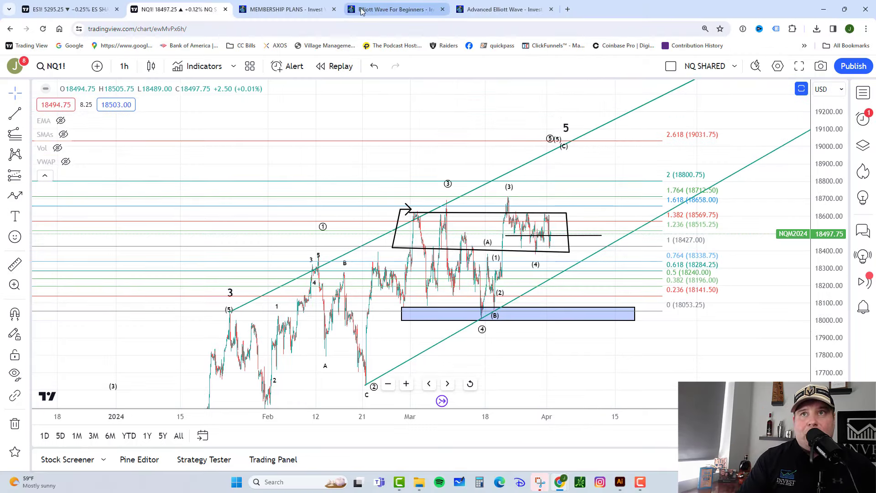
{"action": "left_click", "coordinate": [284, 9]}
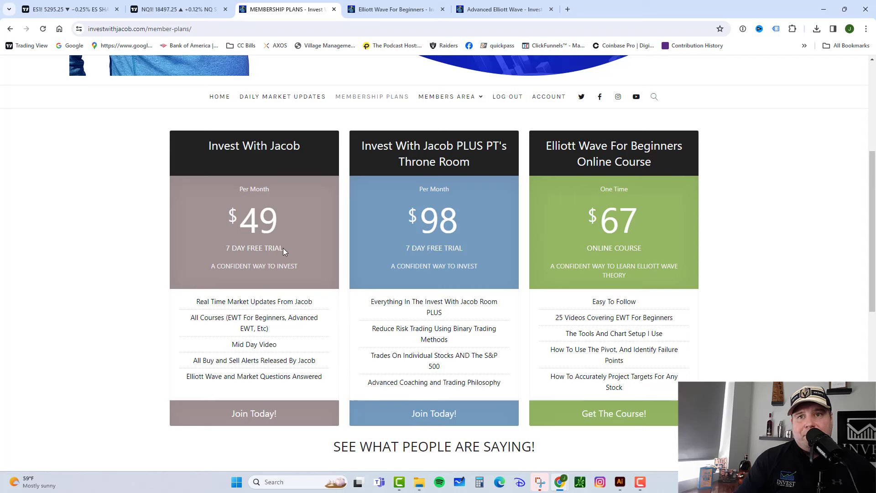
{"action": "left_click_drag", "start_coordinate": [283, 247], "coordinate": [205, 251]}
{"action": "left_click_drag", "start_coordinate": [471, 245], "coordinate": [393, 248]}
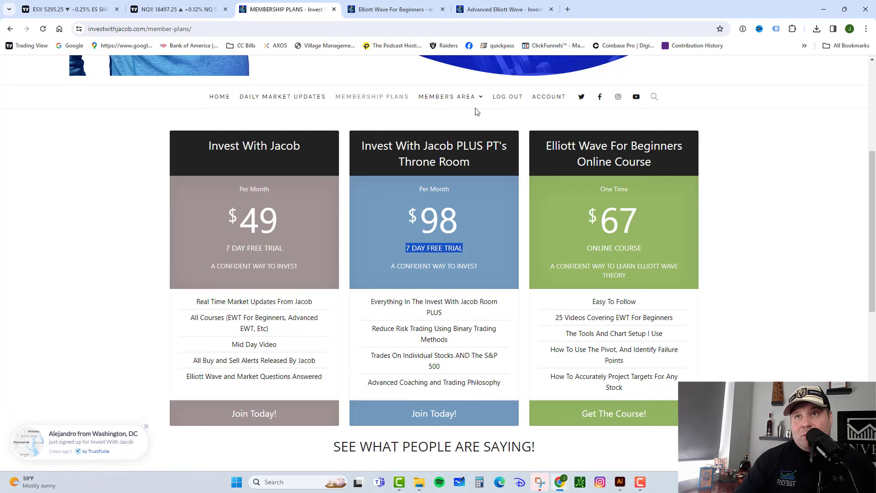
Step: Look through the Advanced Elliott Wave course curriculum and return to the membership plans page
{"action": "left_click", "coordinate": [487, 10]}
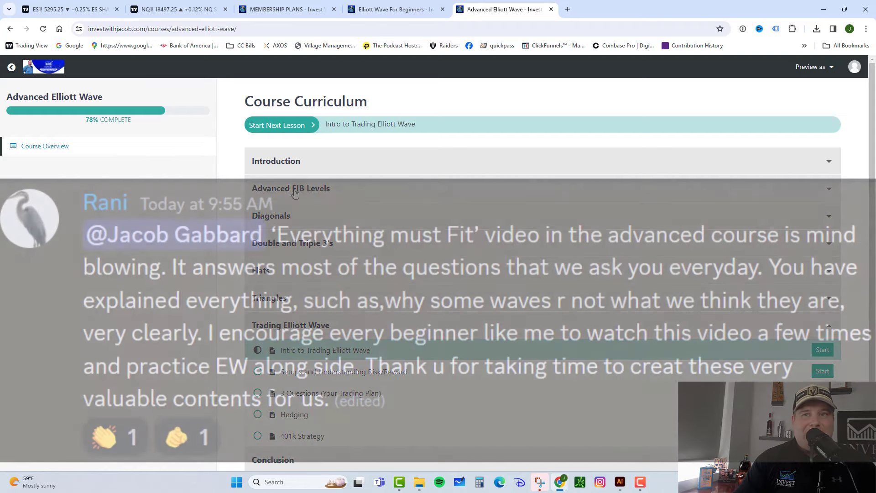
{"action": "scroll", "coordinate": [354, 189], "scroll_direction": "down", "scroll_amount": 1}
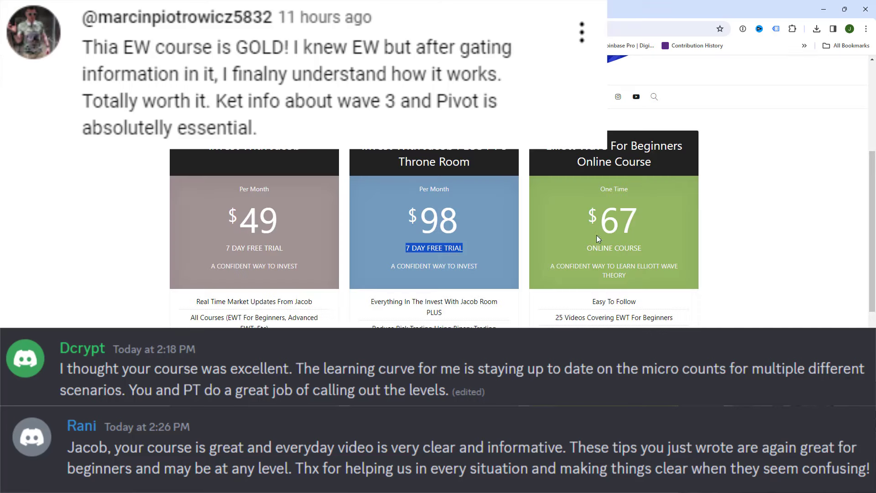
{"action": "left_click", "coordinate": [596, 234]}
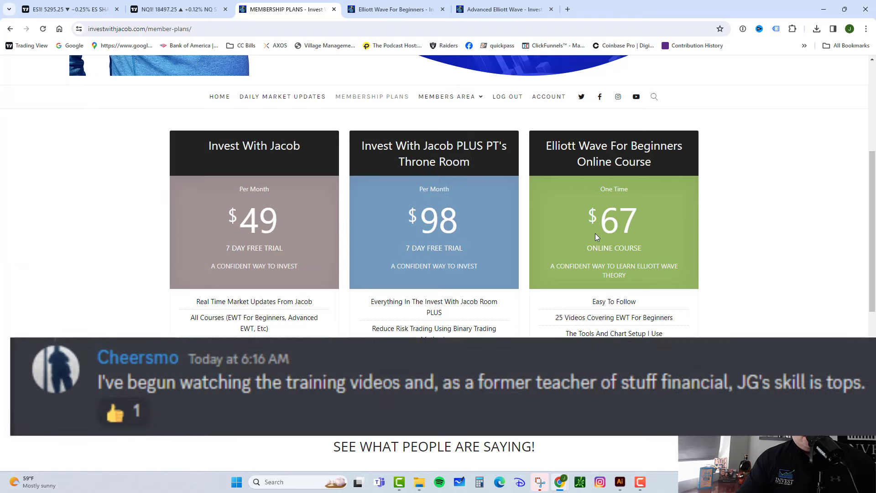
Step: Review the Elliott Wave For Beginners curriculum, expanding the Introduction and the Chart Setup and Tools lessons, down to the Conclusion
{"action": "key", "text": "ctrl+Tab"}
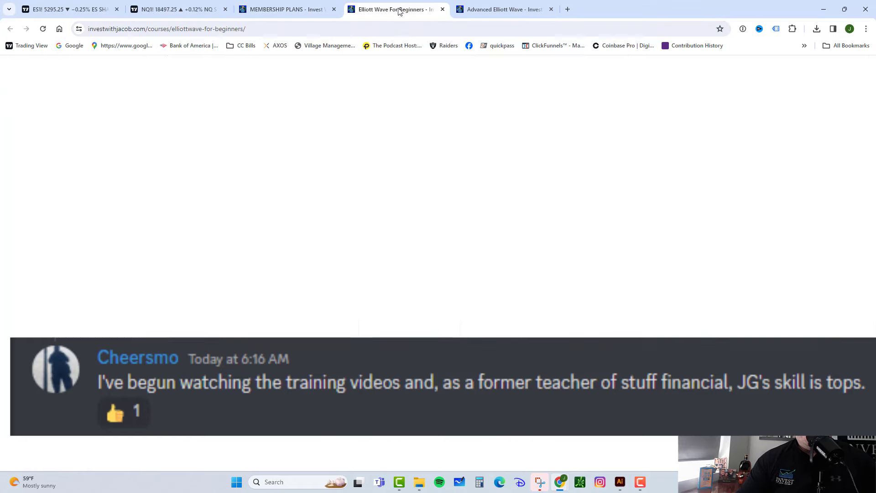
{"action": "left_click", "coordinate": [309, 120]}
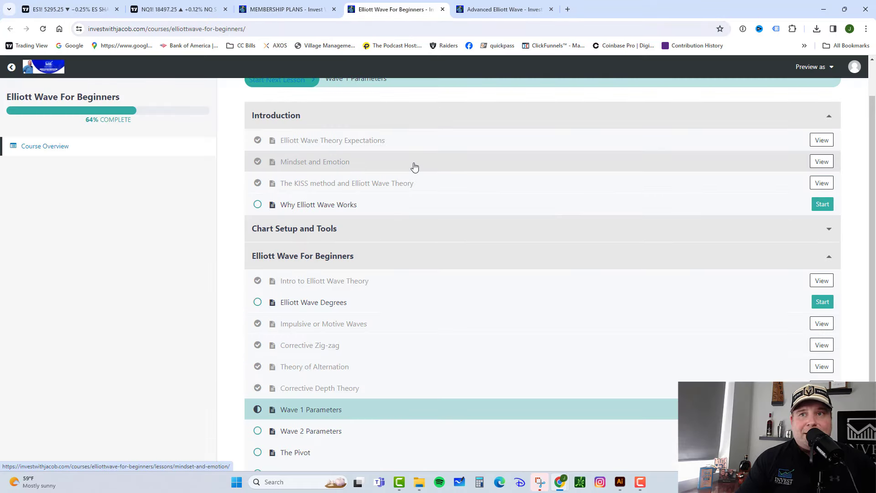
{"action": "left_click", "coordinate": [309, 228]}
{"action": "scroll", "coordinate": [422, 173], "scroll_direction": "down", "scroll_amount": 3}
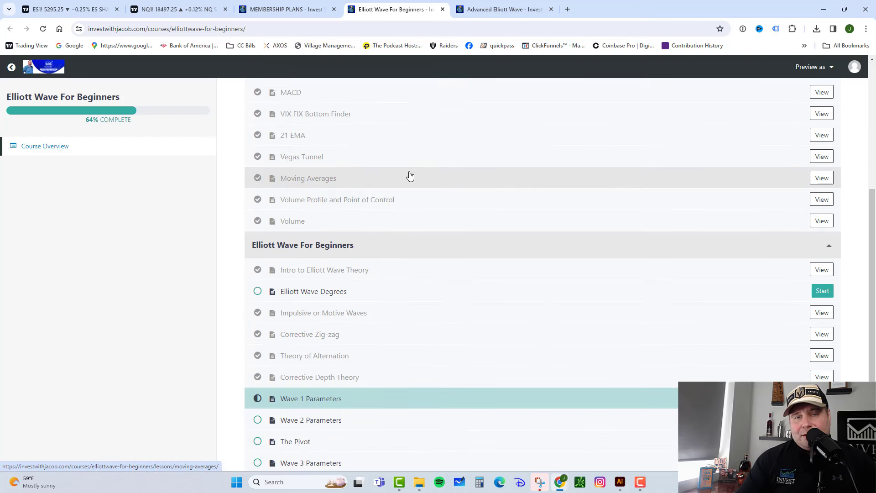
{"action": "scroll", "coordinate": [408, 180], "scroll_direction": "down", "scroll_amount": 2}
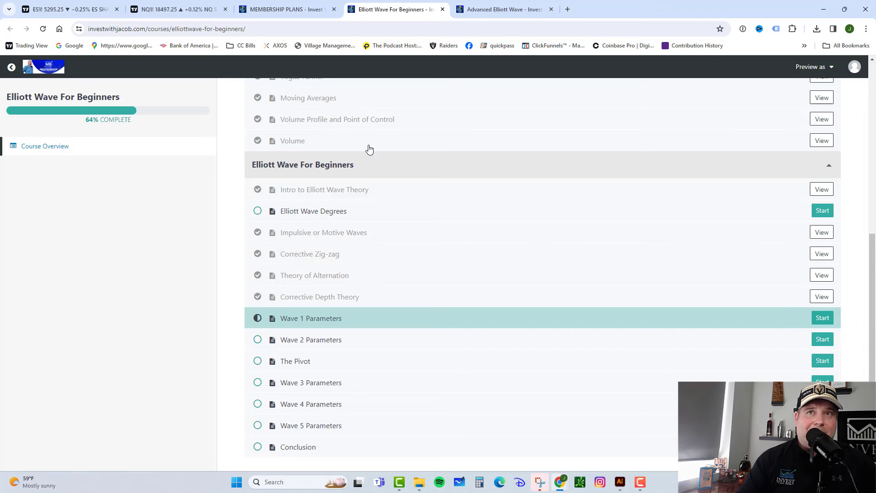
Step: Return to the membership plans page and highlight the two monthly prices and the 7-day free trial of the PLUS PT's Throne Room plan
{"action": "left_click", "coordinate": [282, 9]}
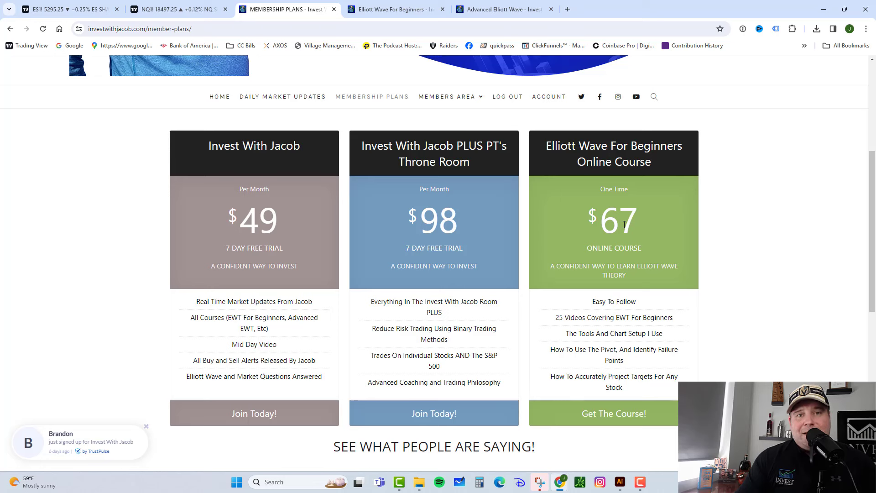
{"action": "left_click_drag", "start_coordinate": [295, 227], "coordinate": [213, 226]}
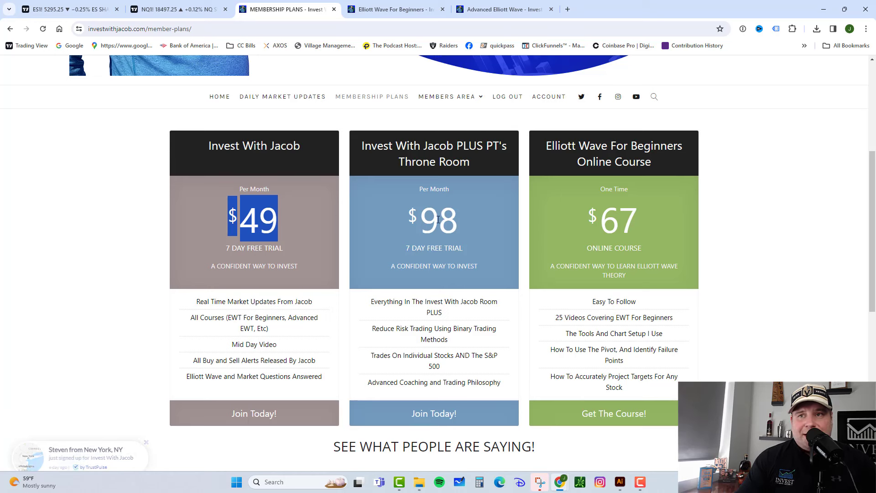
{"action": "left_click", "coordinate": [393, 222]}
{"action": "double_click", "coordinate": [393, 222]}
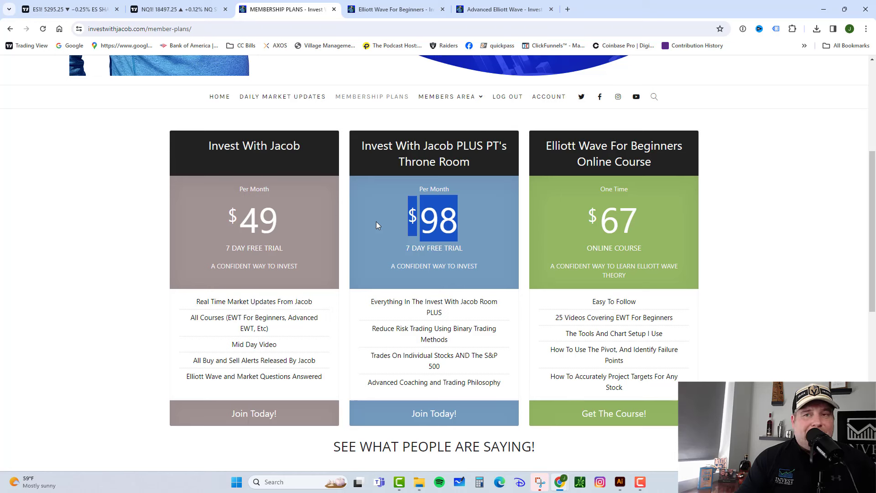
{"action": "left_click", "coordinate": [376, 223]}
{"action": "left_click_drag", "start_coordinate": [489, 226], "coordinate": [395, 225]}
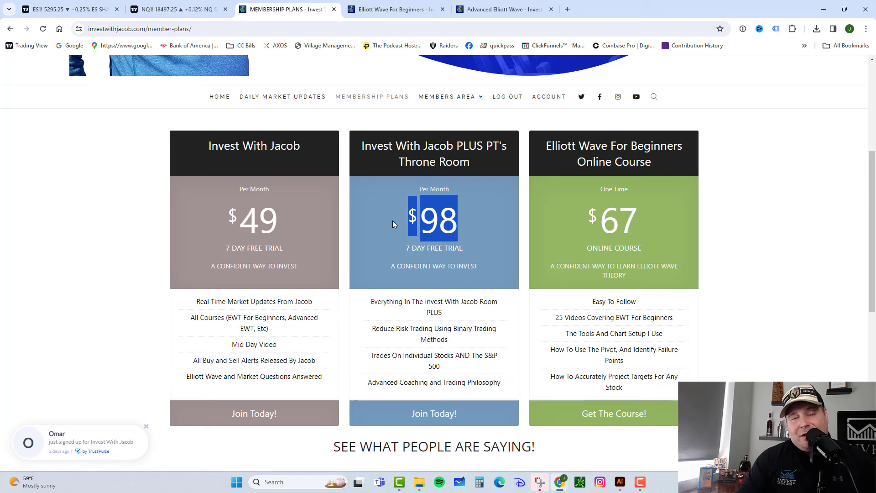
{"action": "left_click_drag", "start_coordinate": [477, 245], "coordinate": [387, 248]}
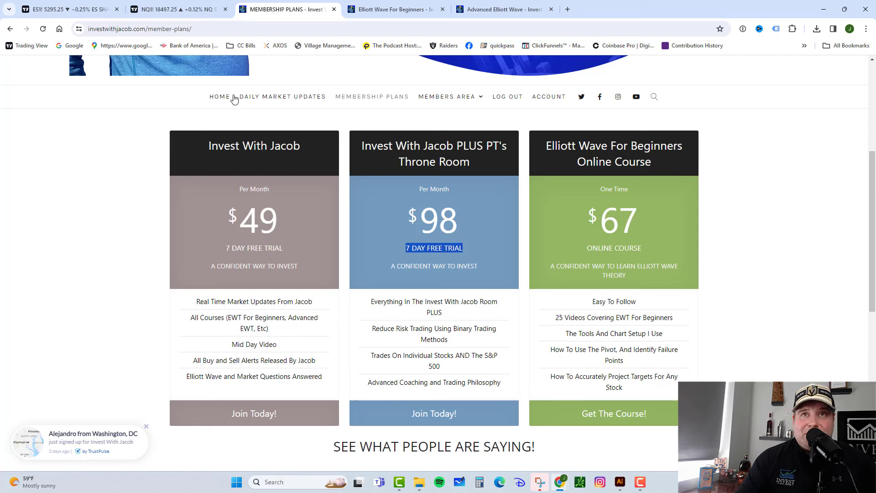
Step: Switch back to the hourly ES1! chart
{"action": "left_click", "coordinate": [68, 9]}
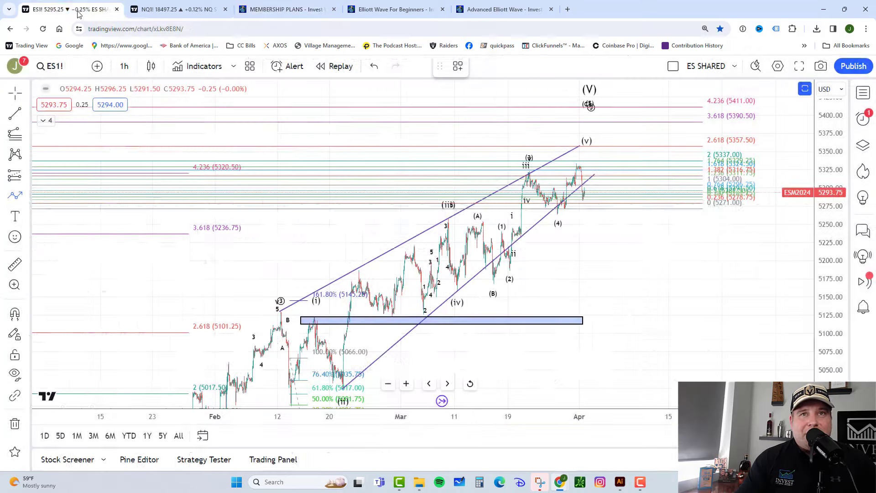